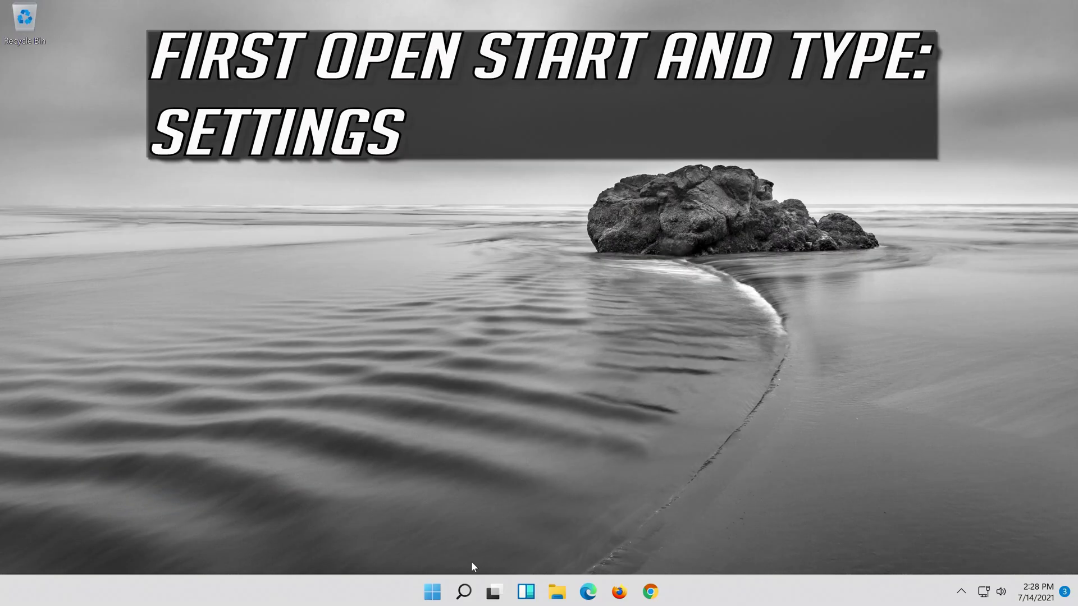
# - Search Windows for 'settings' and launch the Settings app
pyautogui.click(462, 596)
pyautogui.write('settings')
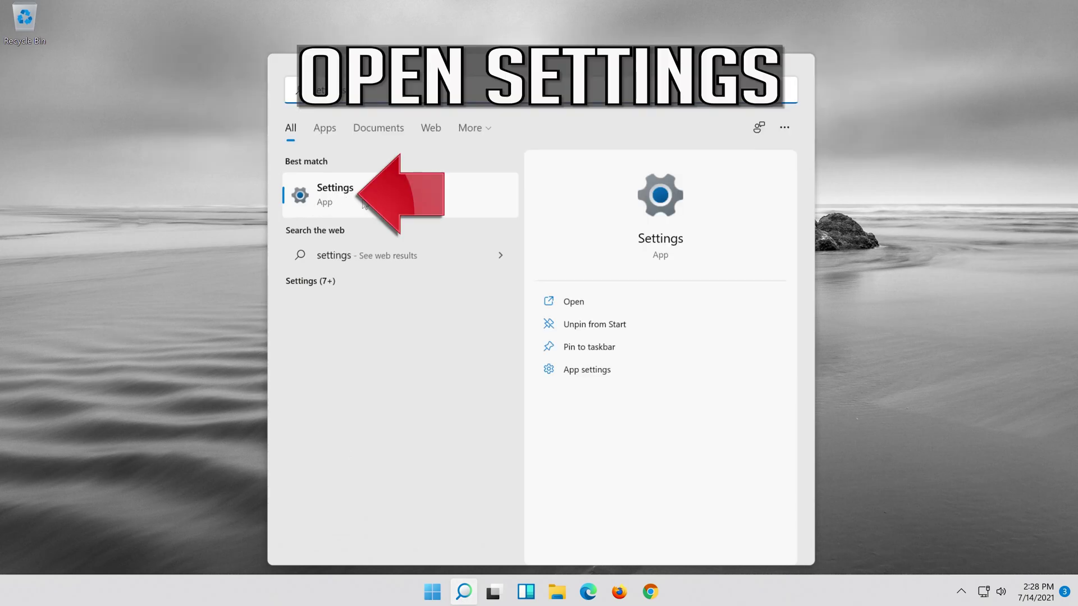
pyautogui.click(395, 200)
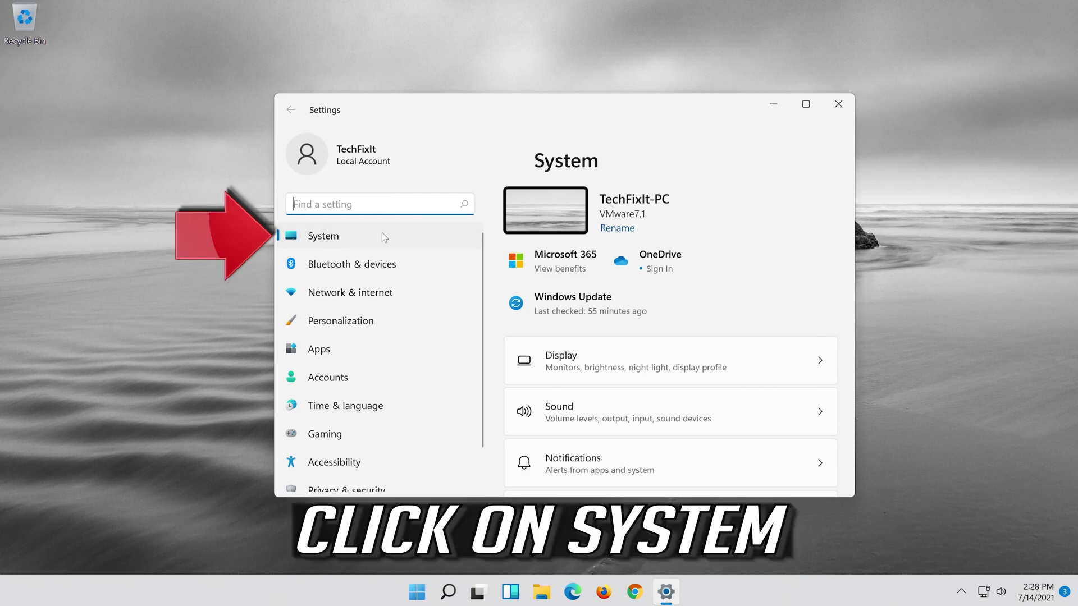
# - Go to the System page and open Troubleshoot
pyautogui.click(359, 240)
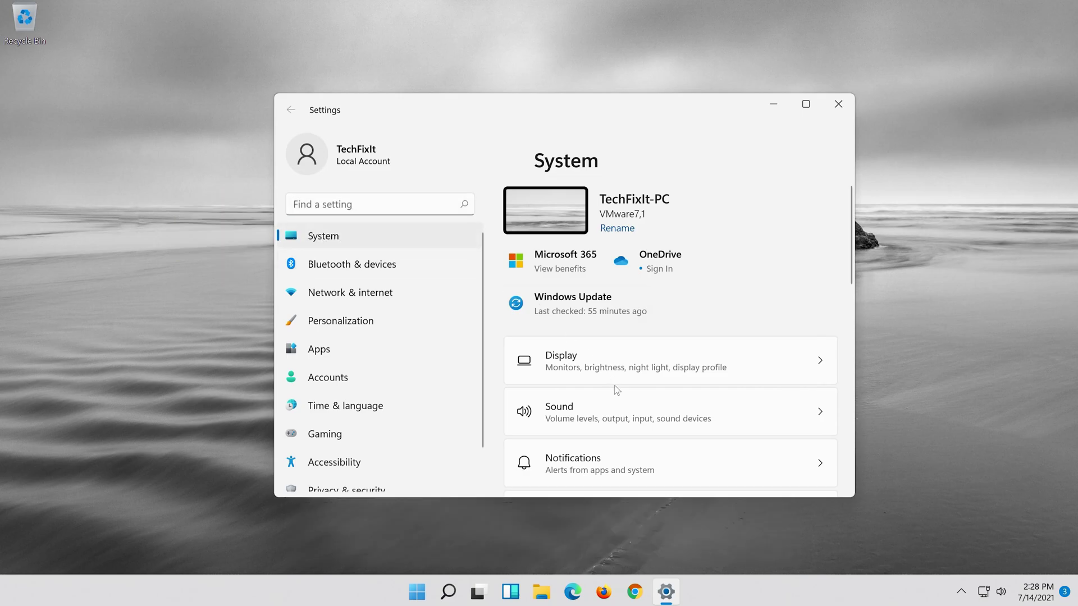
pyautogui.scroll(-6, 612, 391)
pyautogui.scroll(-4, 610, 398)
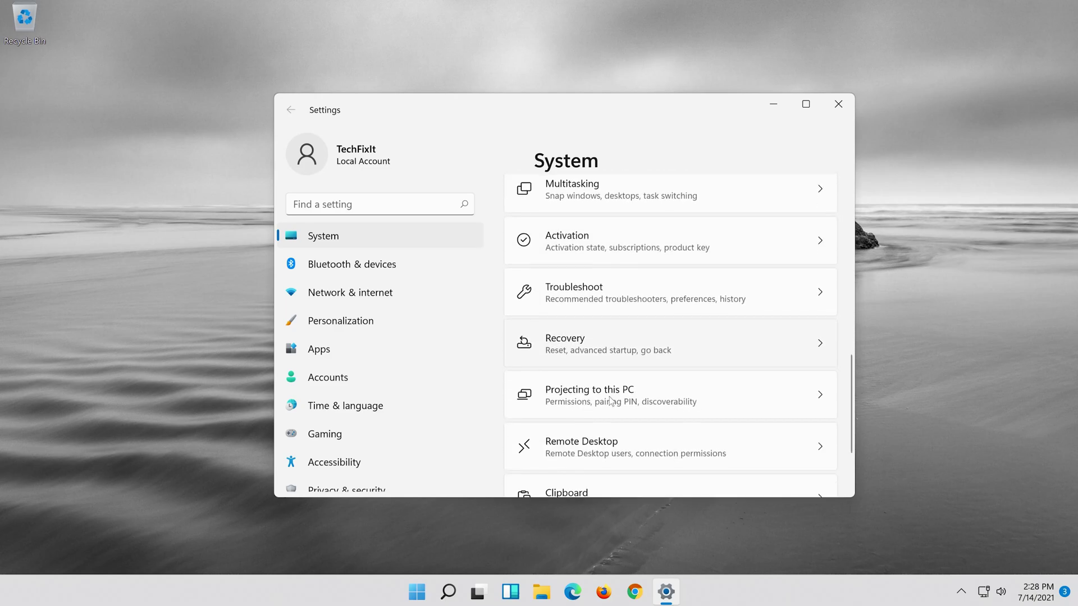
pyautogui.scroll(2, 610, 398)
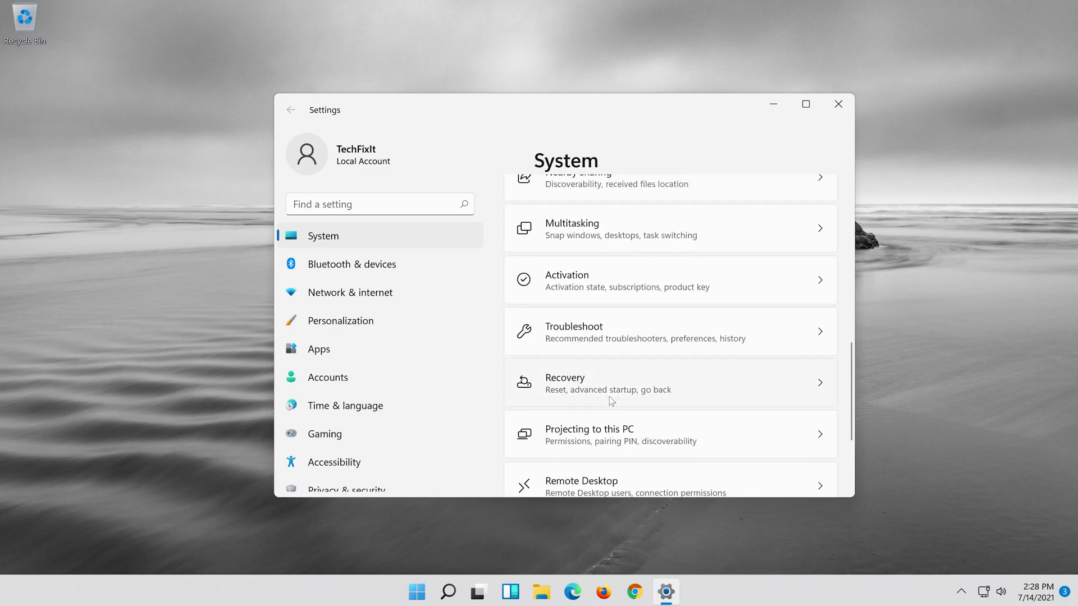
pyautogui.click(670, 336)
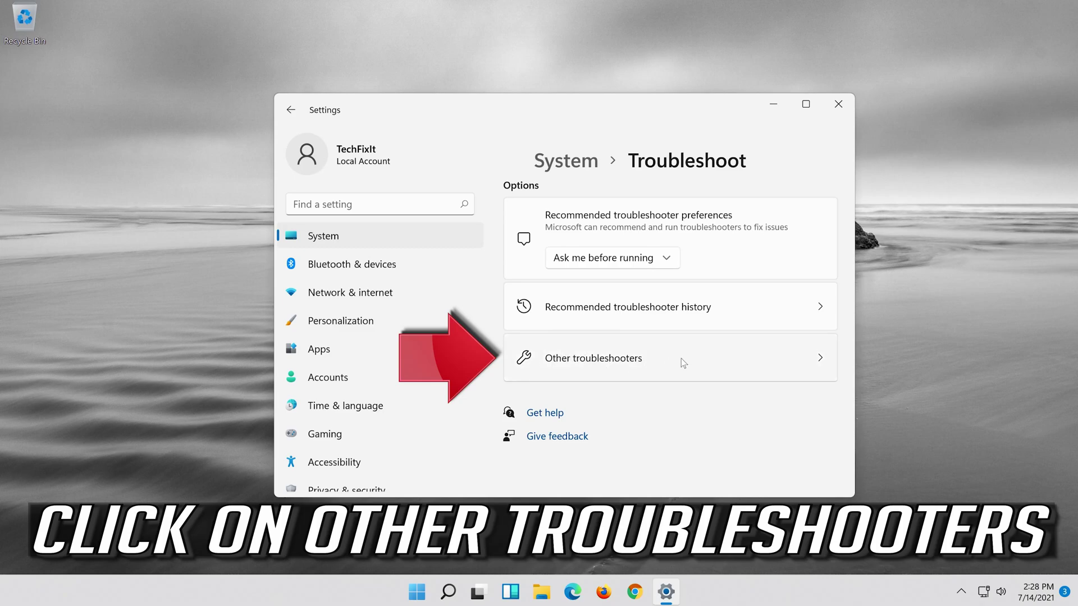
# - Run the Playing Audio troubleshooter from the Other troubleshooters list
pyautogui.click(676, 362)
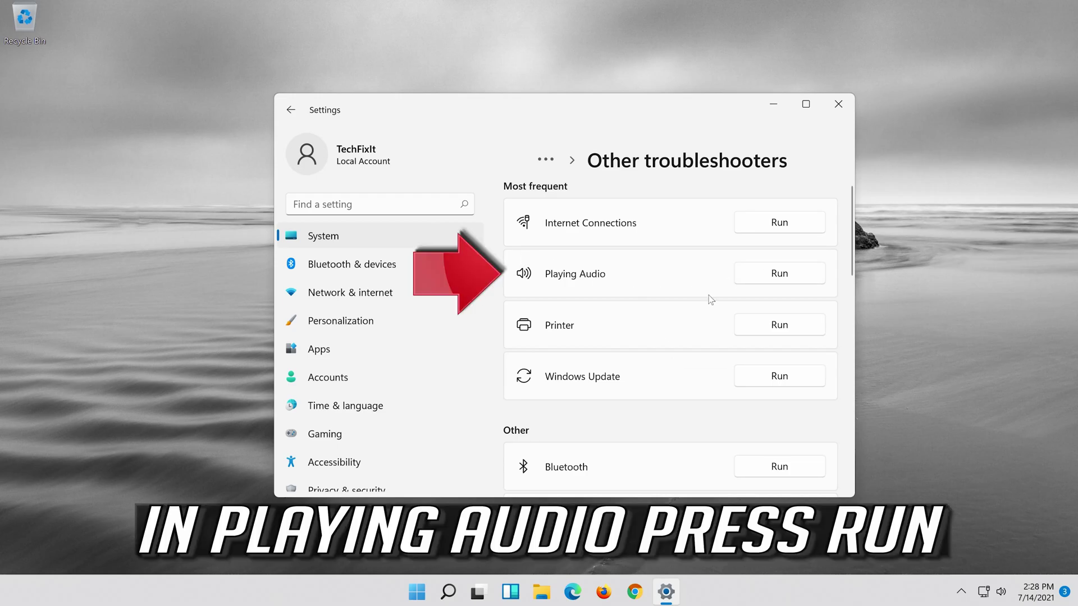
pyautogui.click(767, 277)
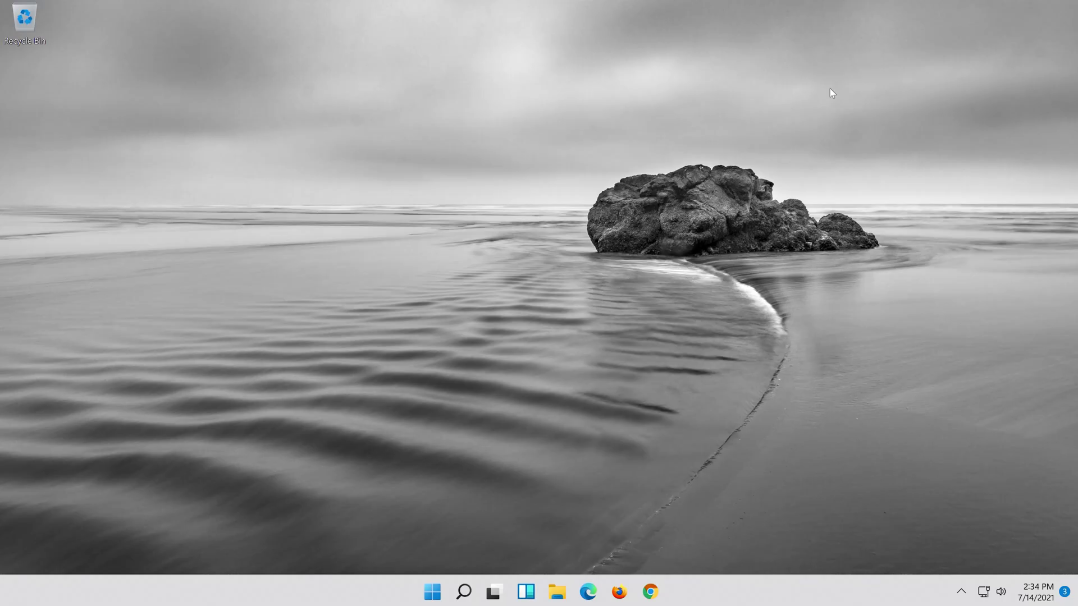
# - Search Windows for 'device manager' and open Device Manager
pyautogui.click(456, 599)
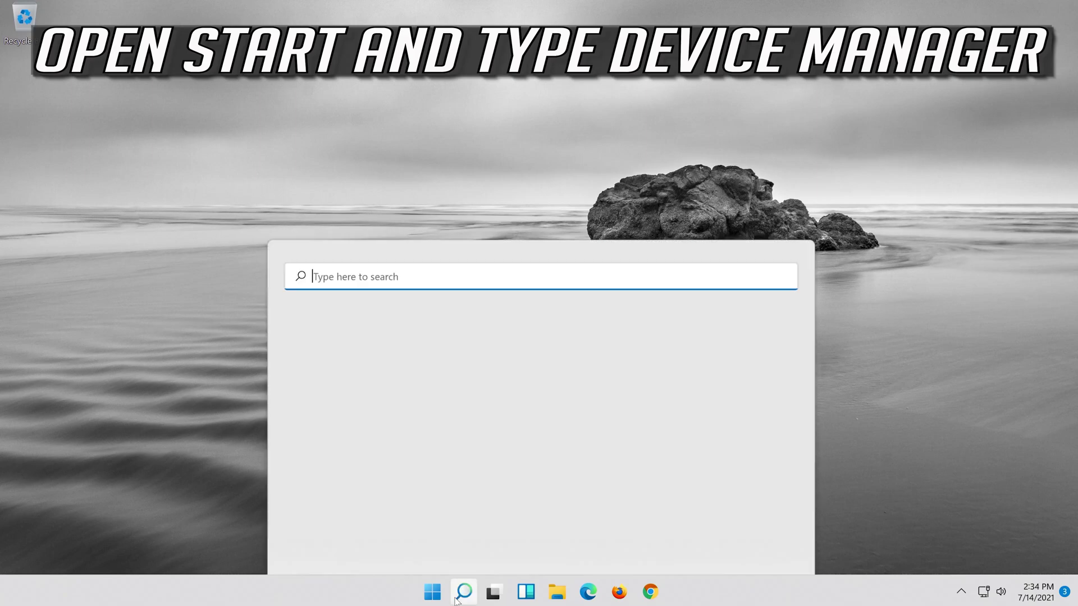
pyautogui.write('devi')
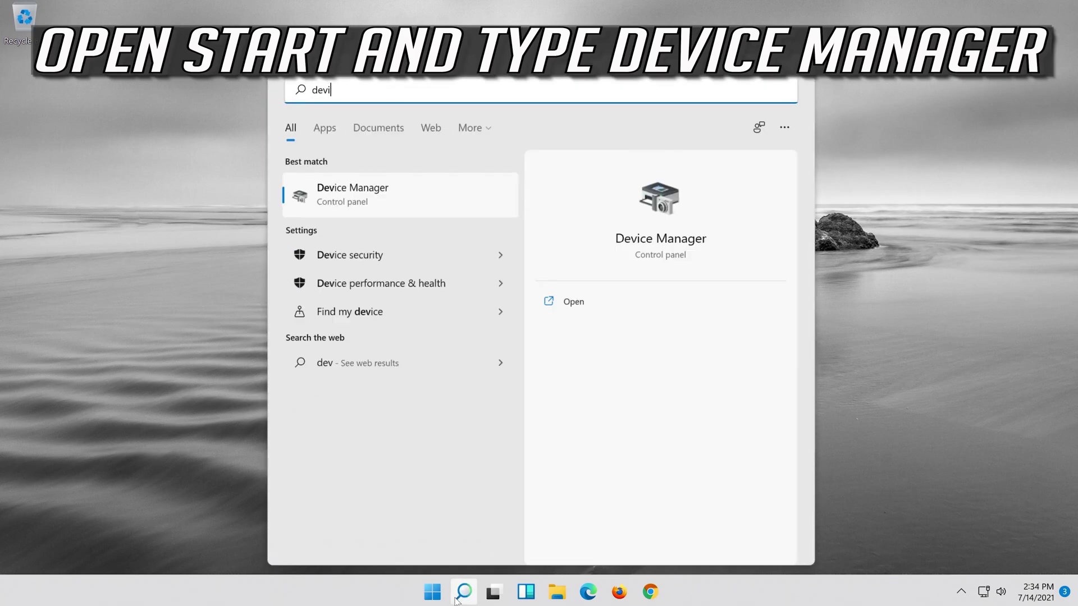
pyautogui.write('ce manager')
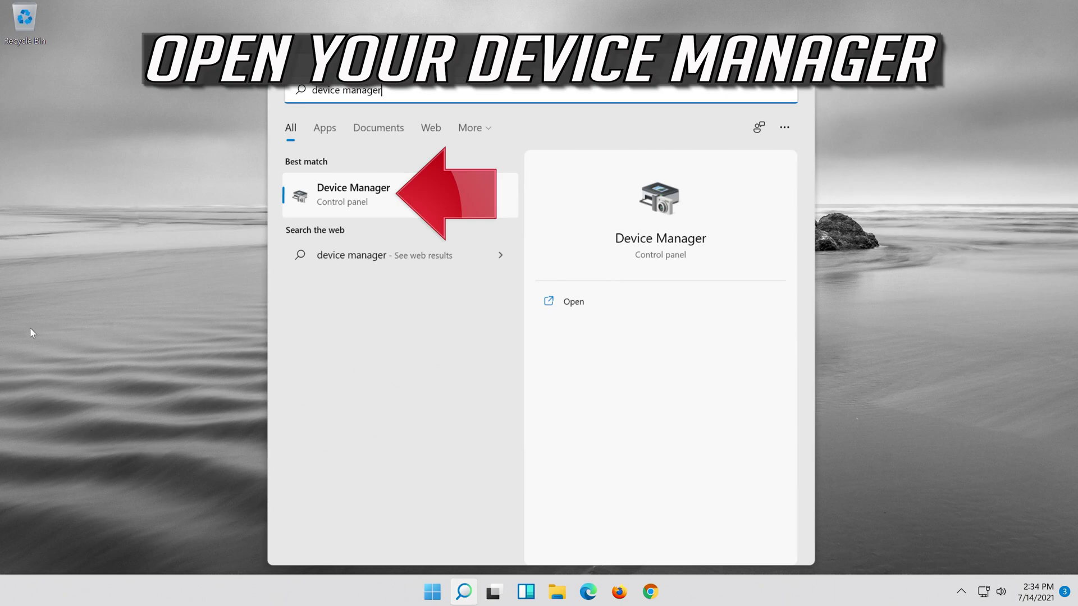
pyautogui.click(372, 199)
# - Centre the window, expand Sound, video and game controllers, and right-click High Definition Audio Device
pyautogui.moveTo(190, 129); pyautogui.dragTo(431, 133)
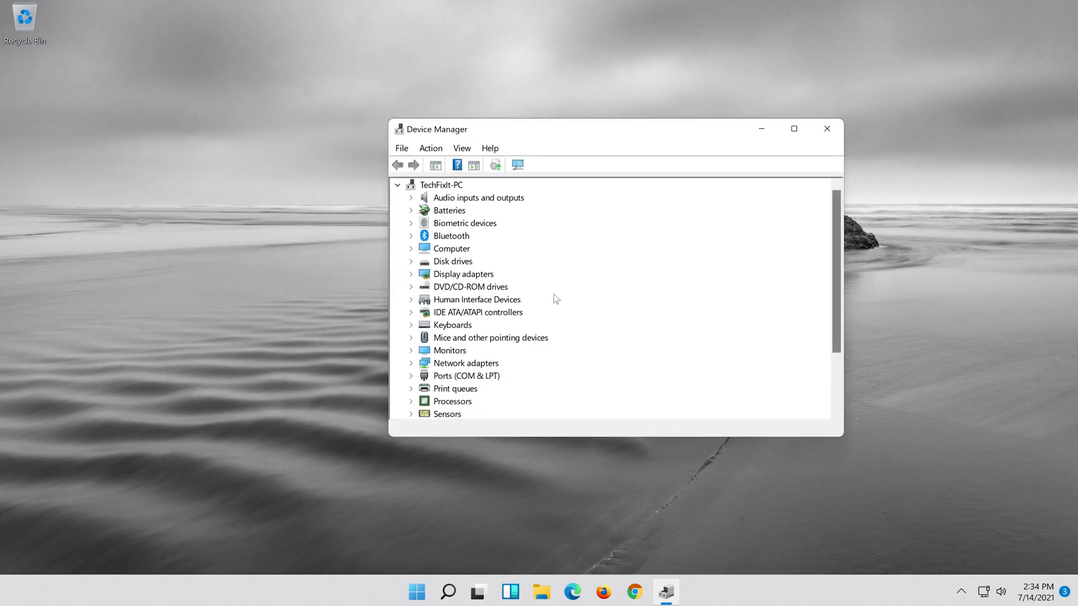
pyautogui.scroll(-2, 556, 301)
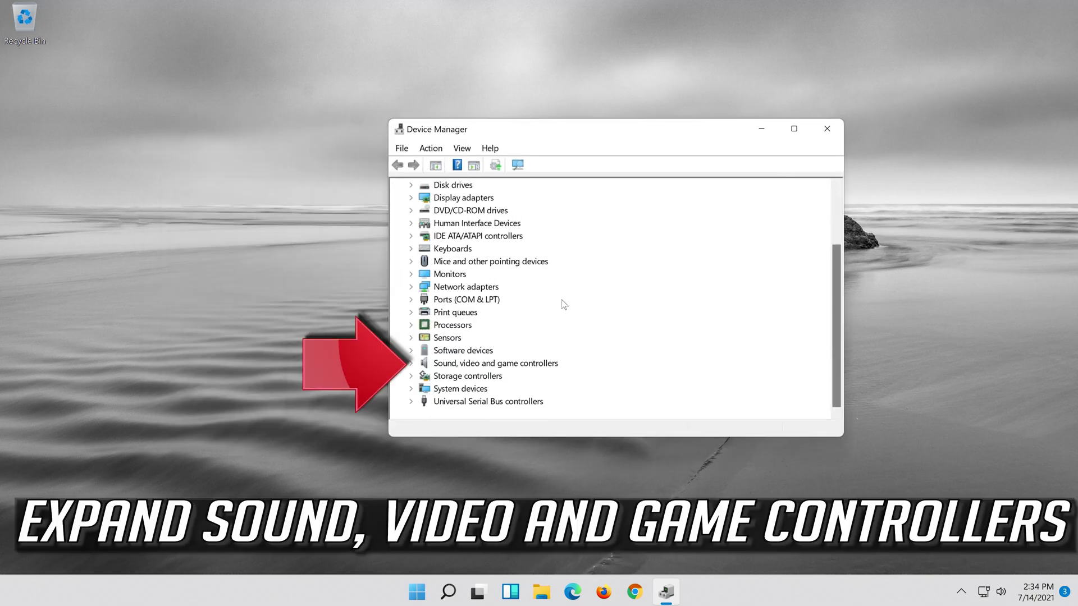
pyautogui.click(412, 363)
pyautogui.click(494, 364)
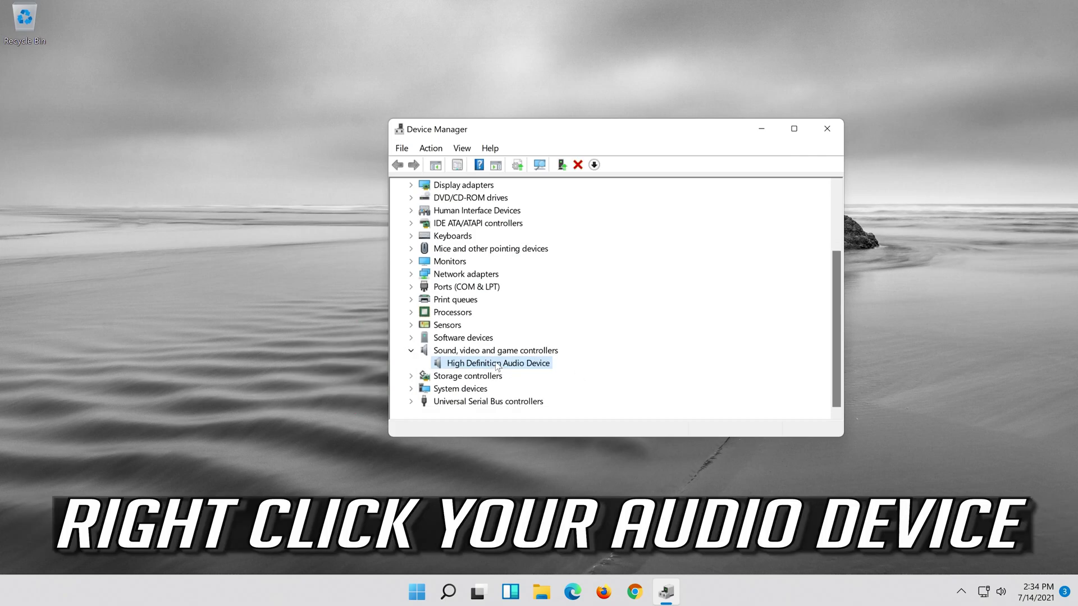
pyautogui.rightClick(497, 365)
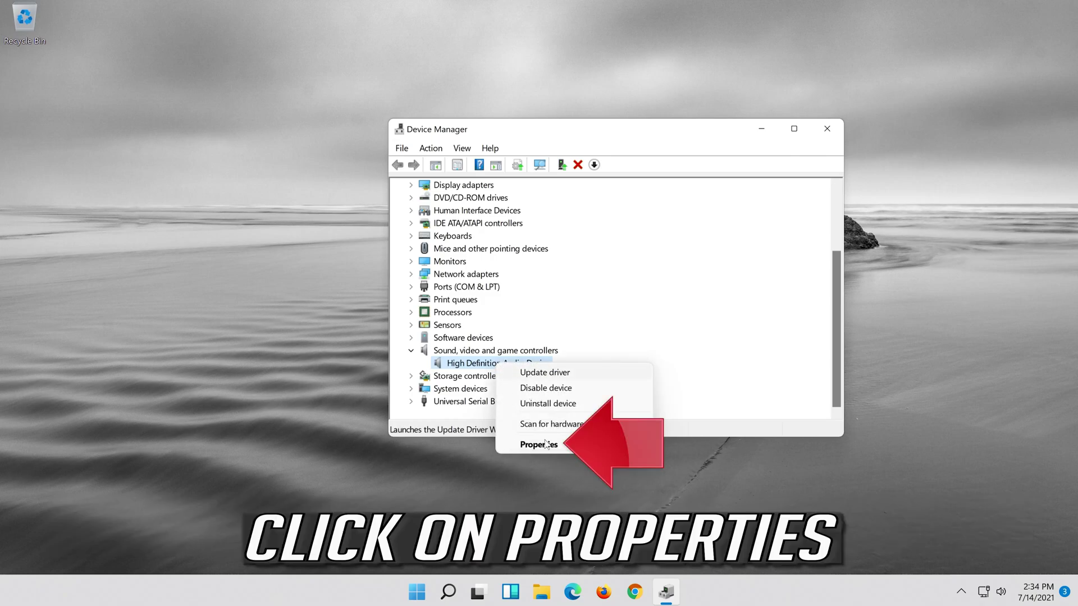
# - Uninstall the High Definition Audio Device from its Properties Driver tab and confirm
pyautogui.click(555, 447)
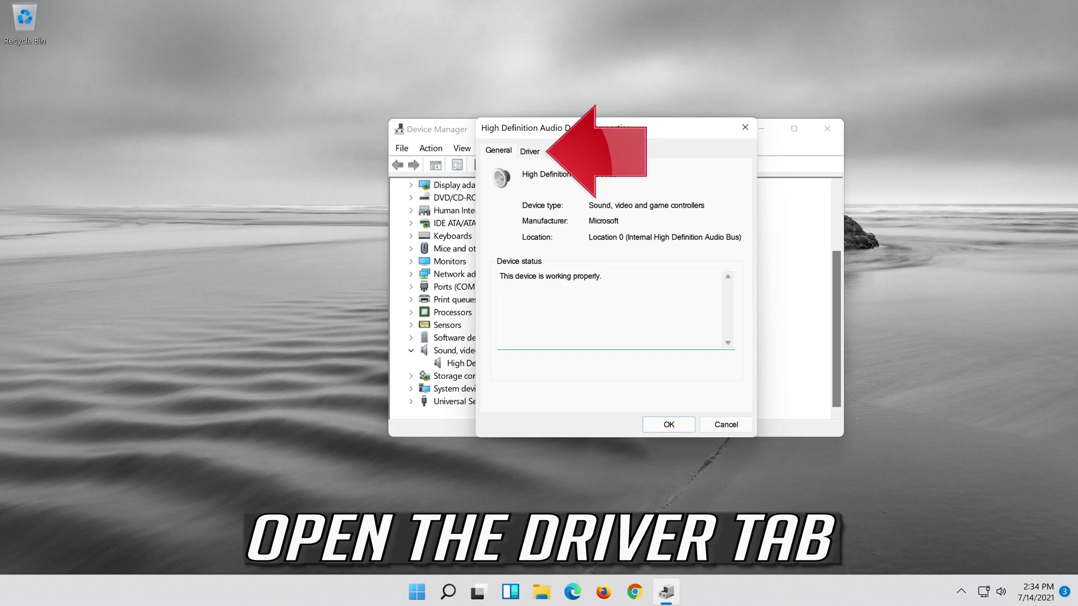
pyautogui.click(521, 155)
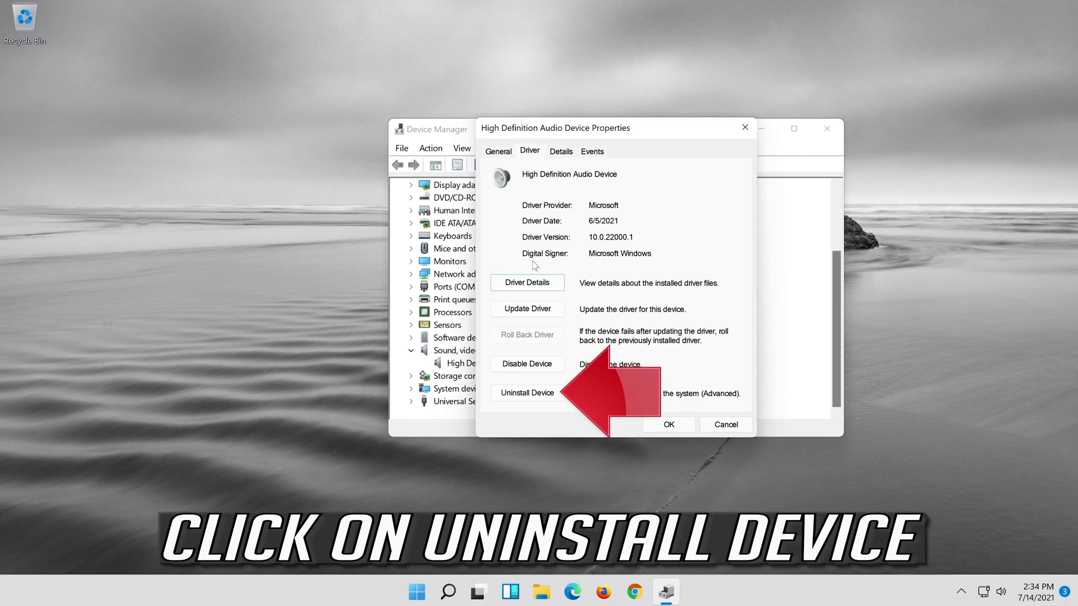
pyautogui.click(533, 396)
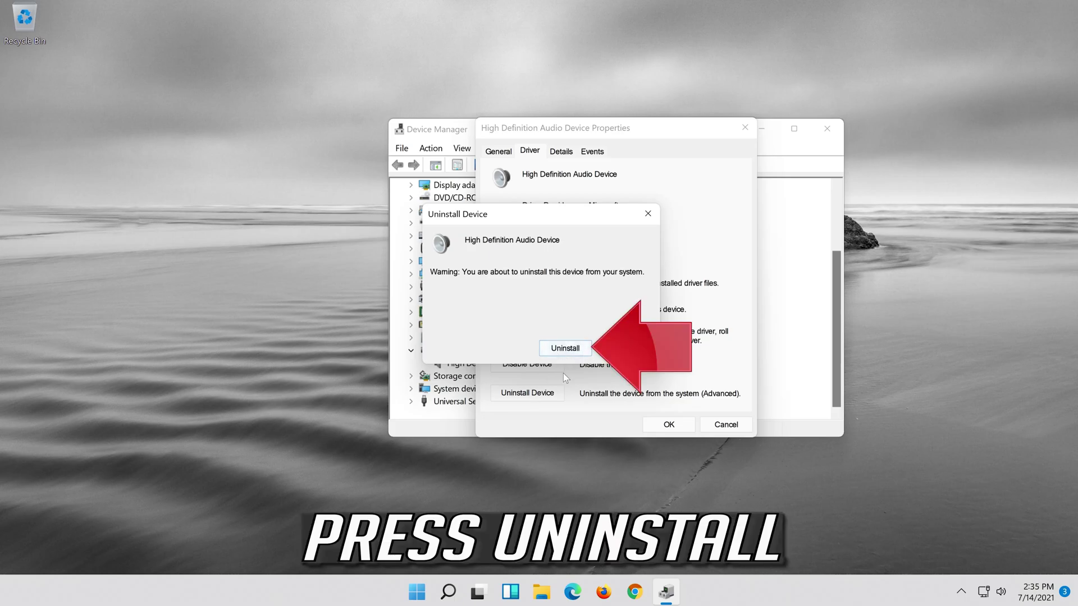
pyautogui.click(568, 349)
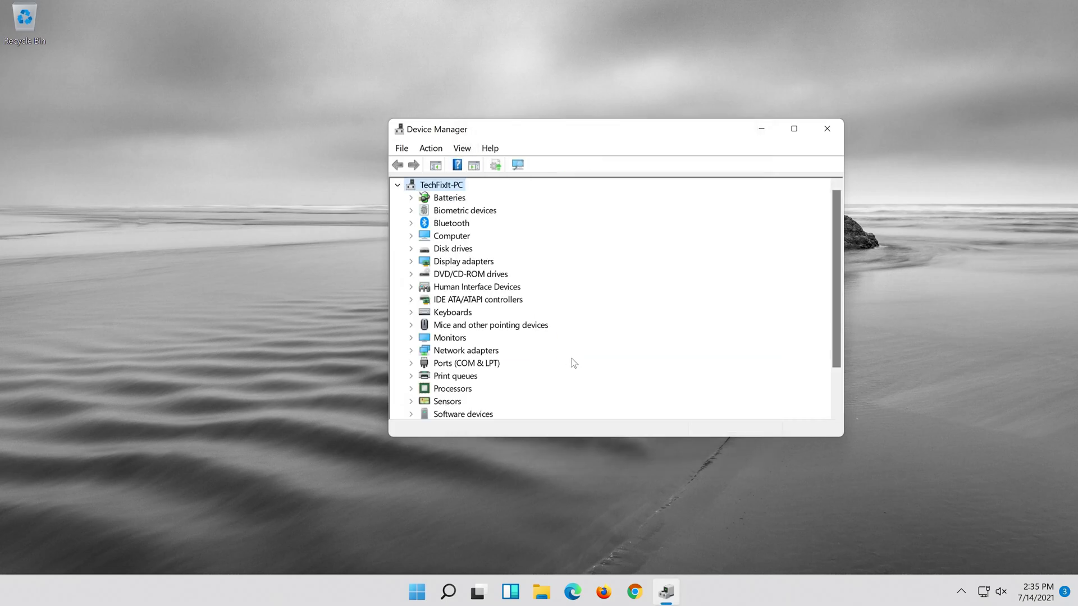
# - Close Device Manager and restart the PC from the Start menu power options
pyautogui.click(827, 127)
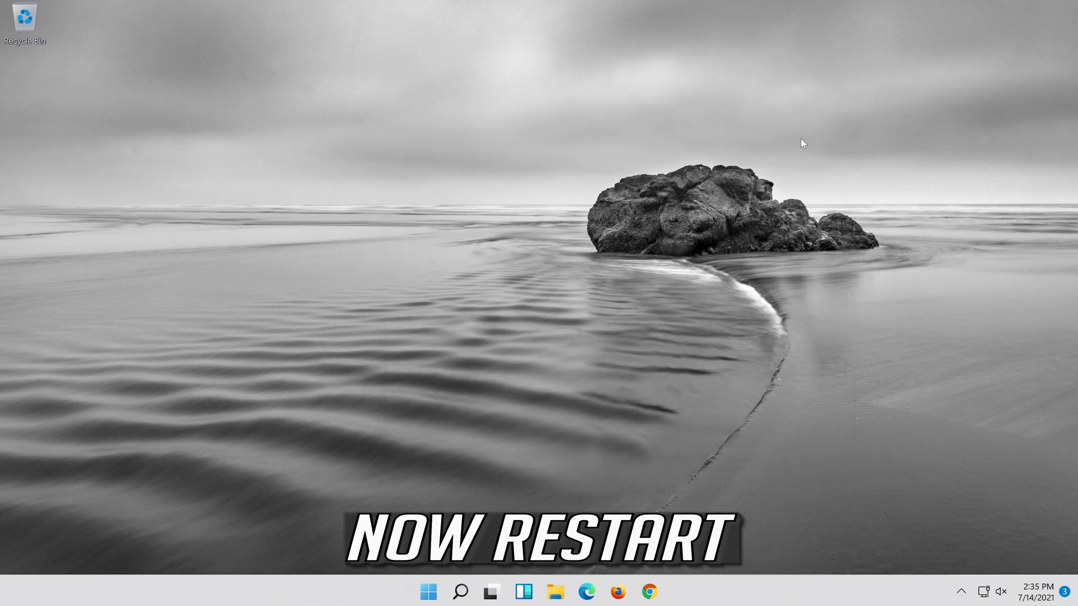
pyautogui.click(436, 594)
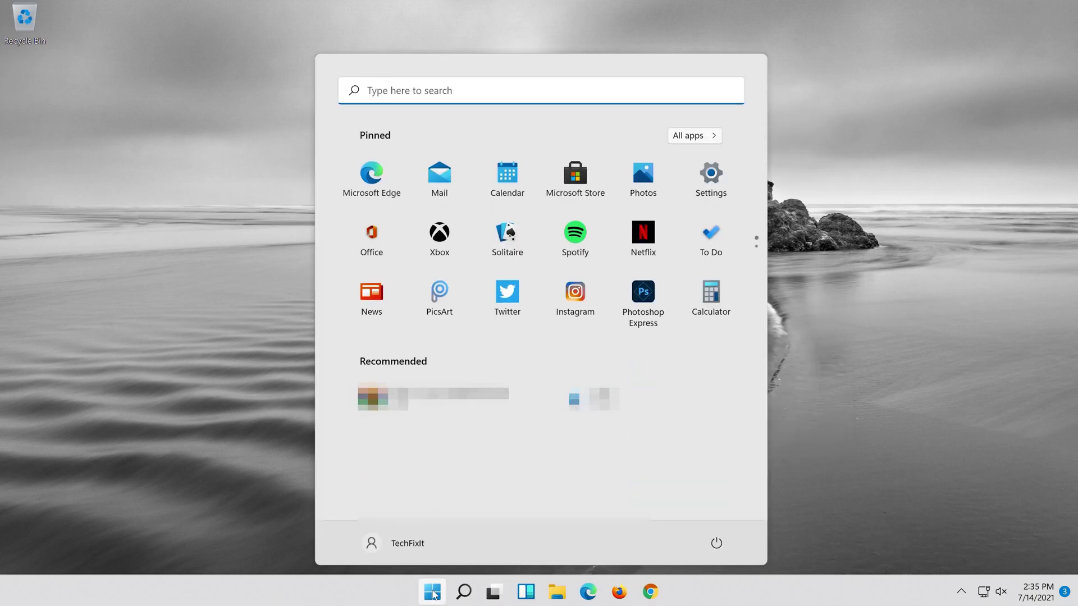
pyautogui.click(717, 543)
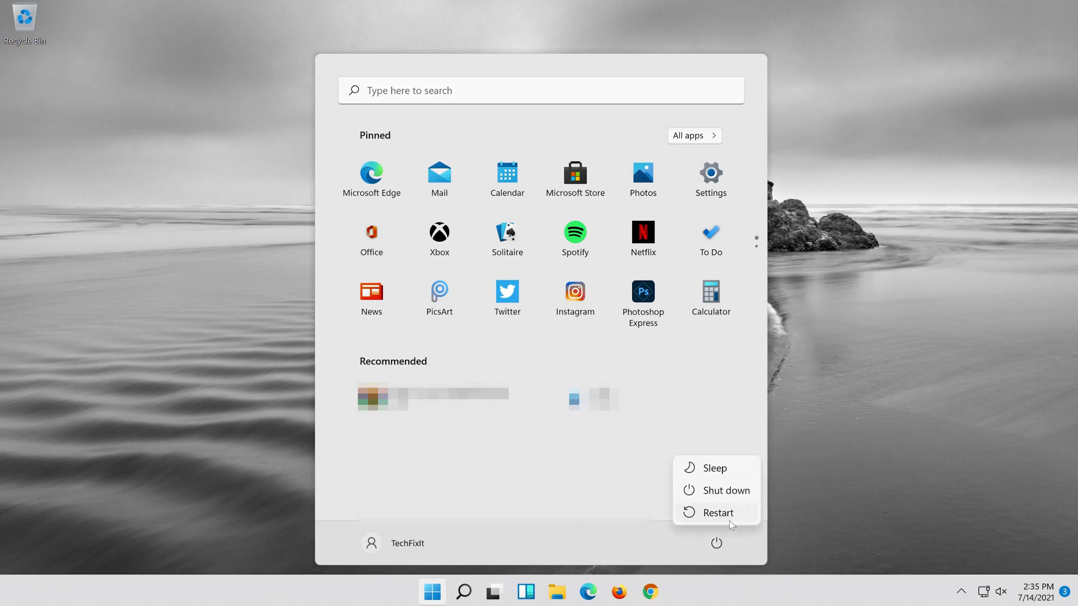
pyautogui.click(729, 520)
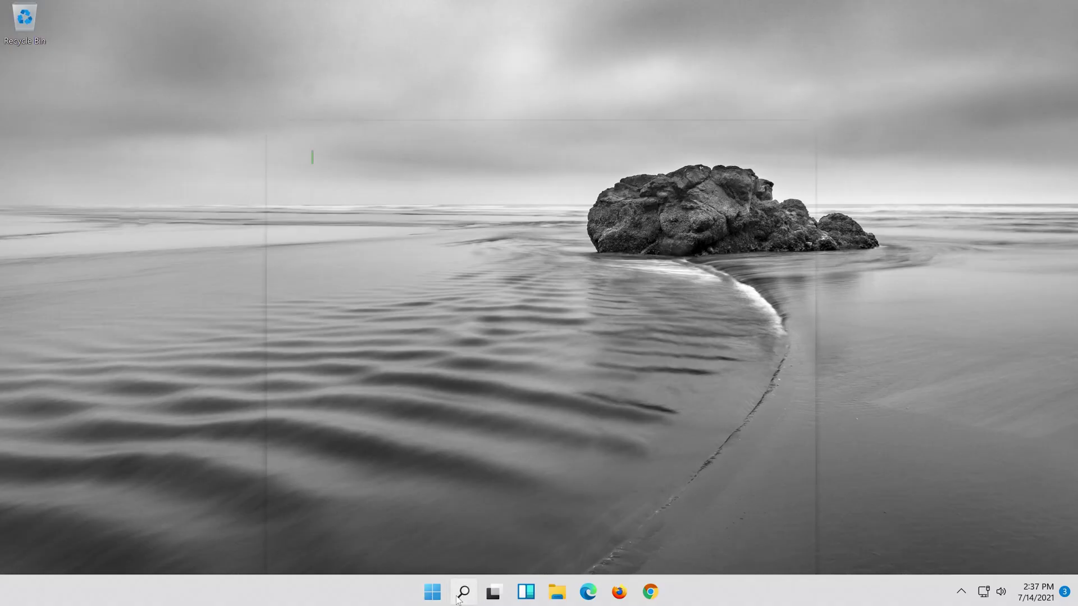
pyautogui.click(460, 596)
# - Search 'device manager' again and open Device Manager from the results
pyautogui.write('dev')
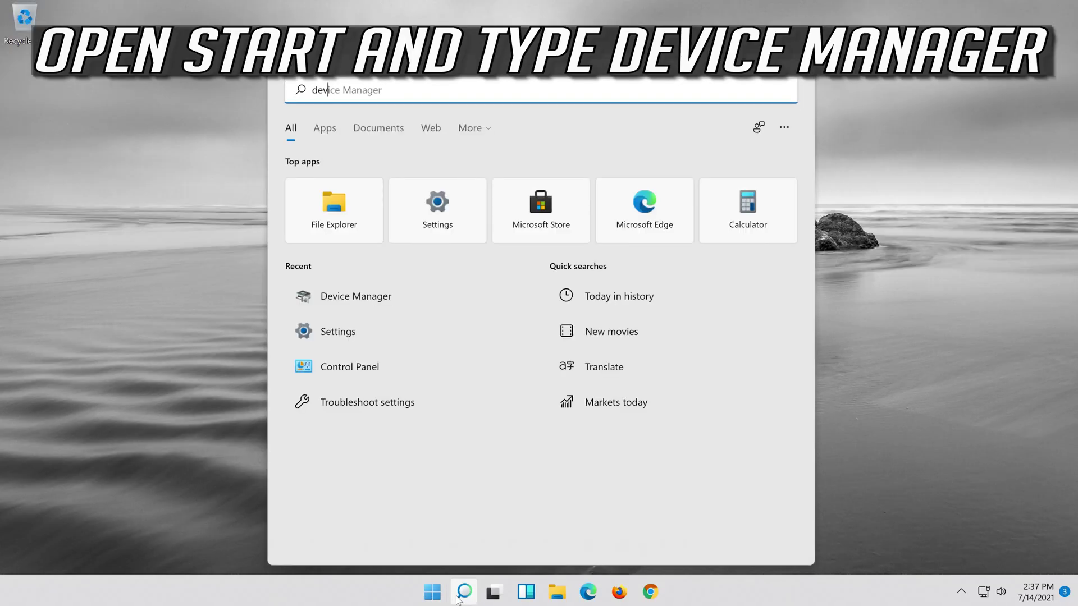
pyautogui.write('ice manager')
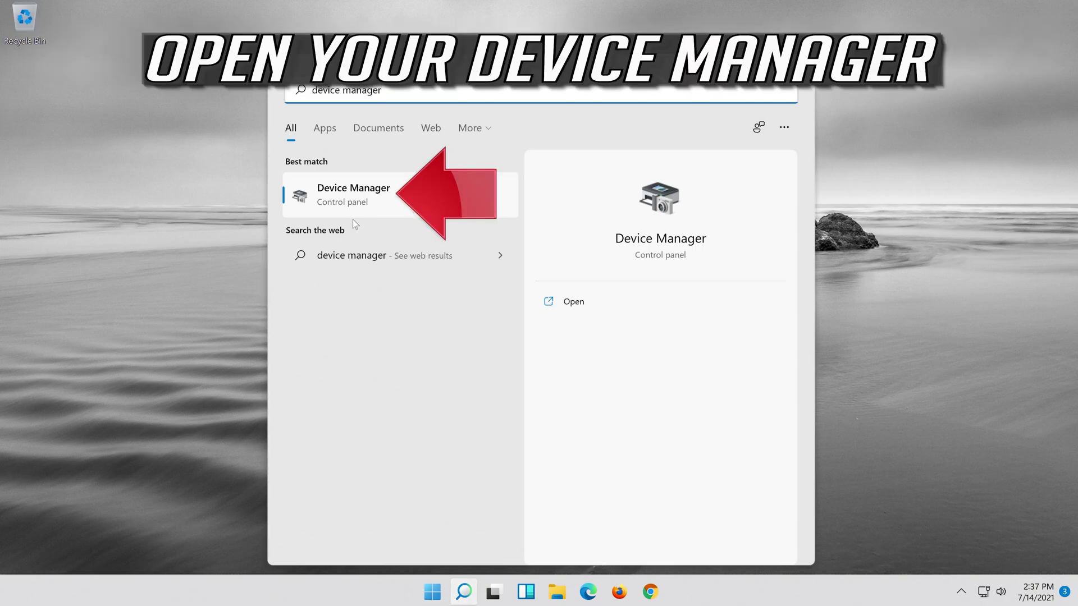
pyautogui.click(403, 207)
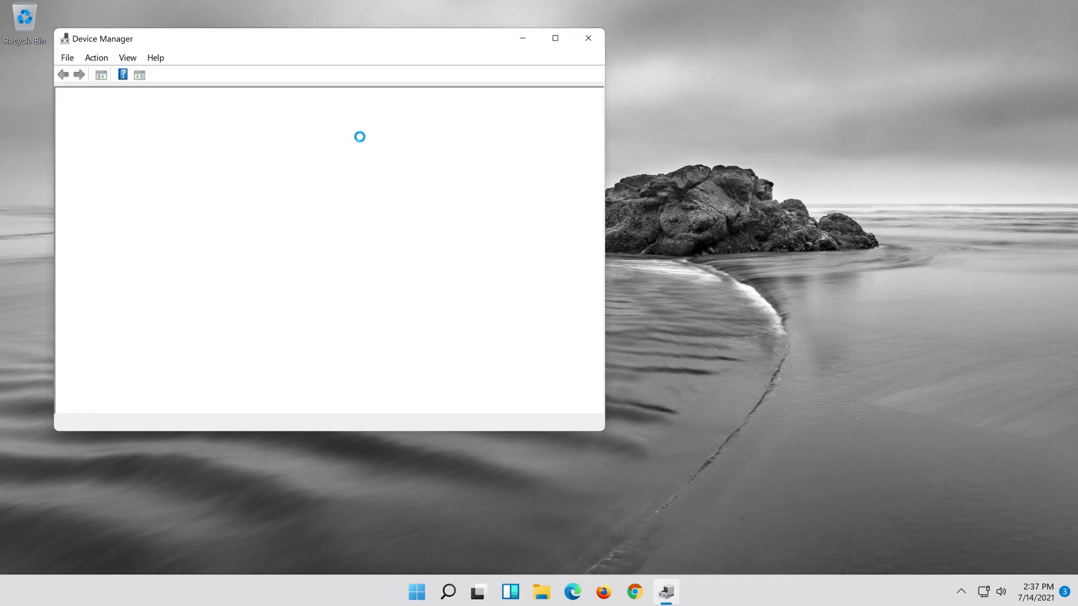
# - Expand Sound, video and game controllers and open High Definition Audio Device Properties
pyautogui.moveTo(248, 41); pyautogui.dragTo(528, 80)
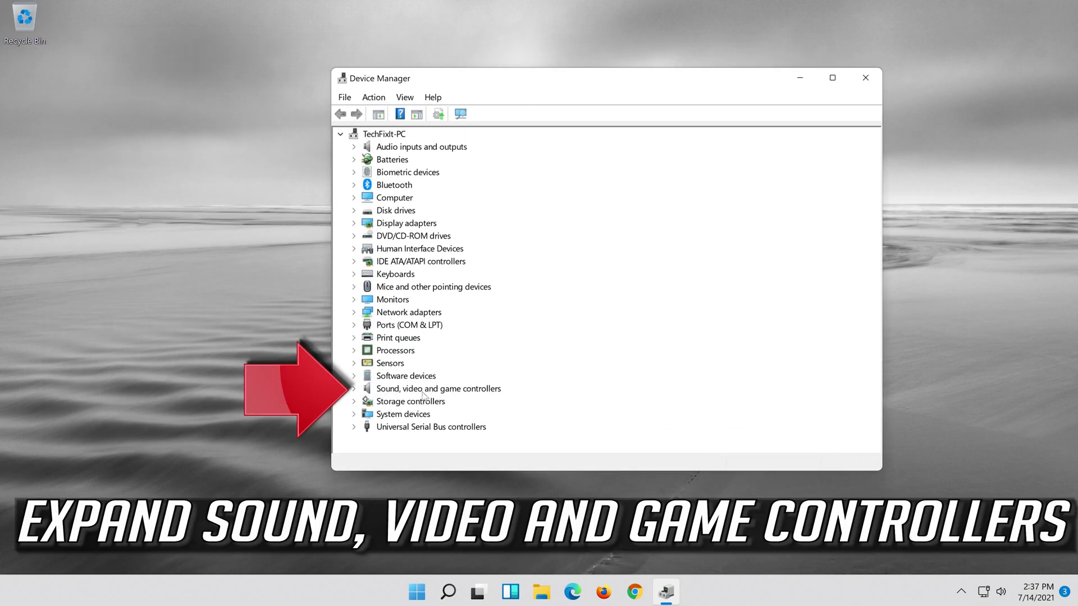
pyautogui.click(353, 389)
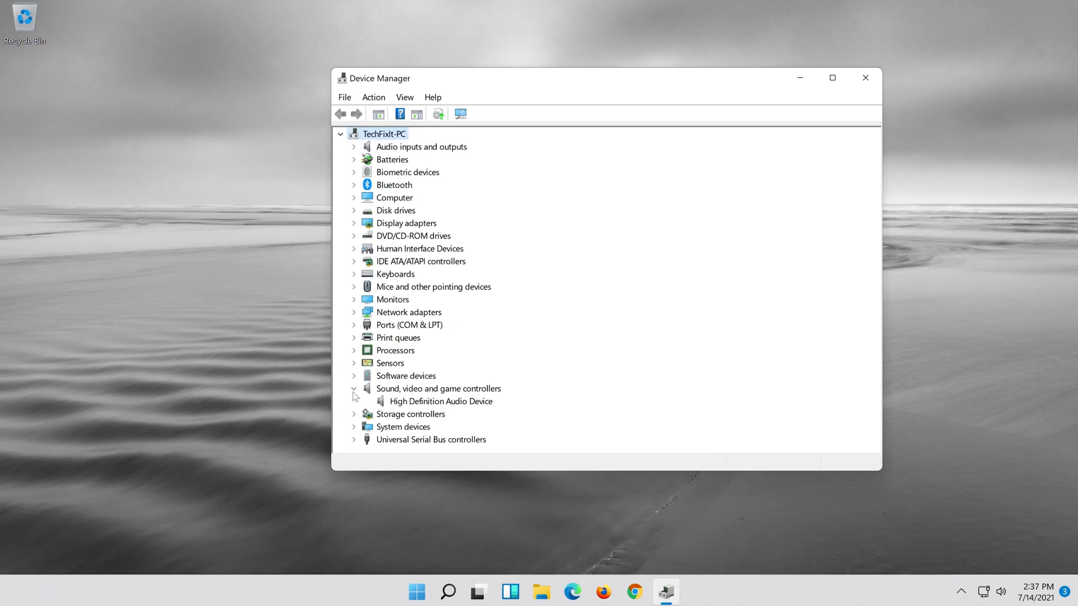
pyautogui.click(403, 403)
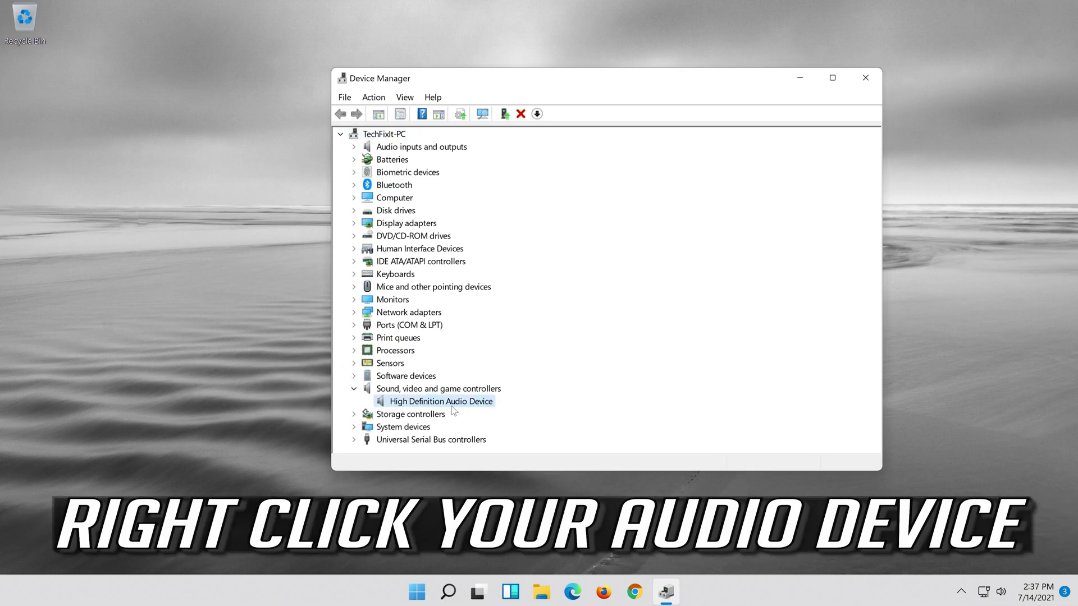
pyautogui.rightClick(482, 406)
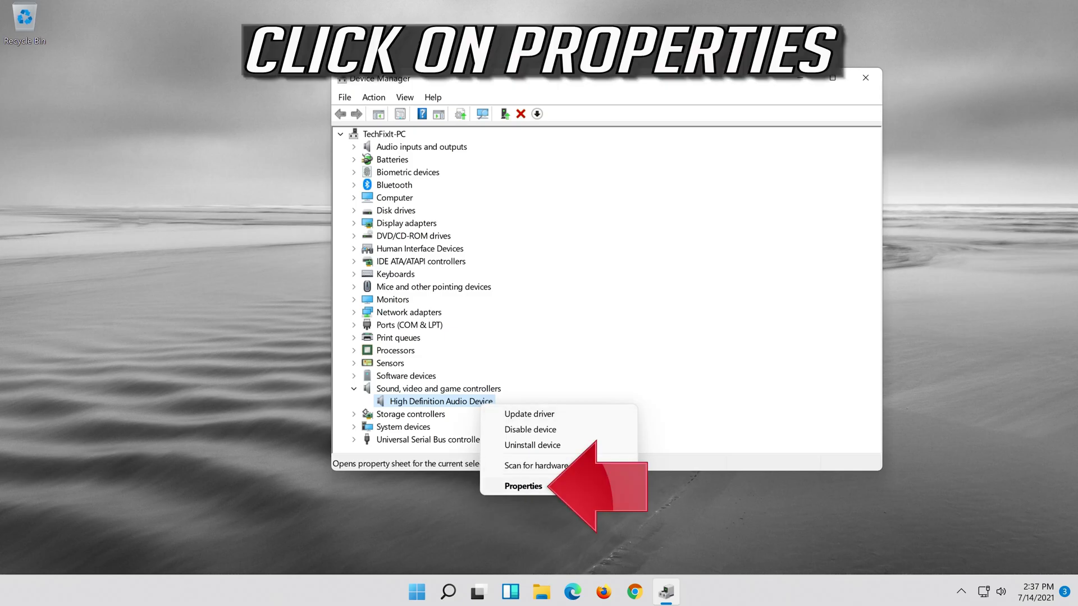
pyautogui.click(565, 486)
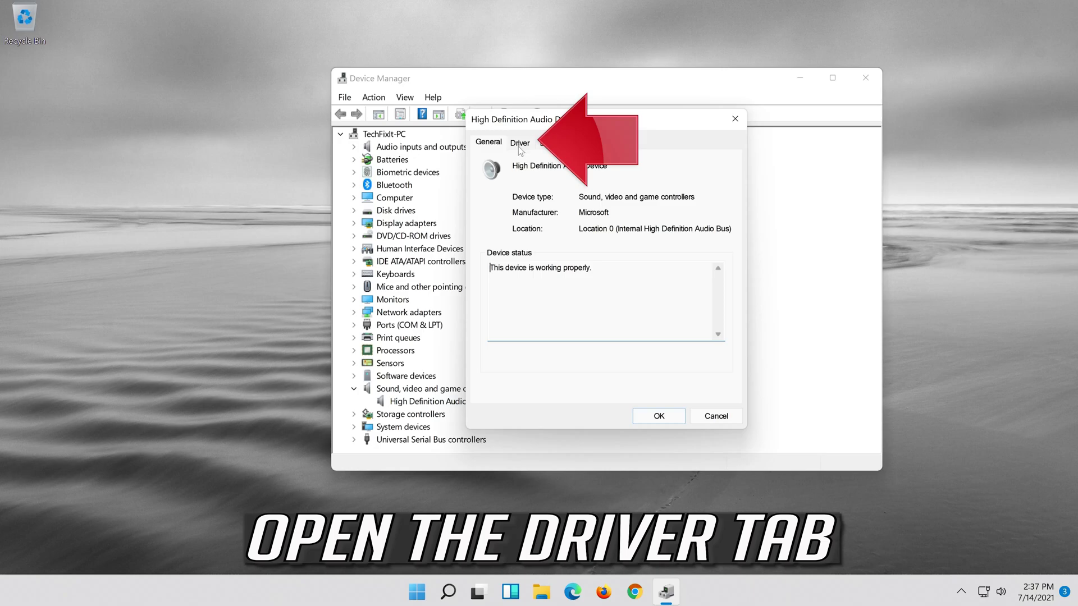
# - Update the driver by picking High Definition Audio Device from the compatible list, accepting the warning
pyautogui.click(520, 143)
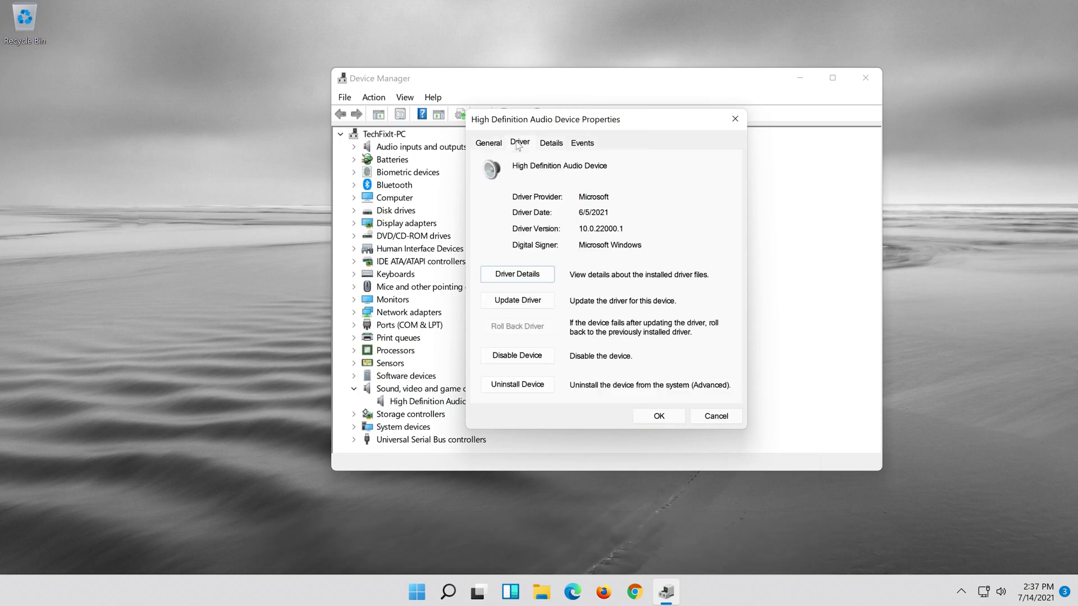
pyautogui.click(517, 308)
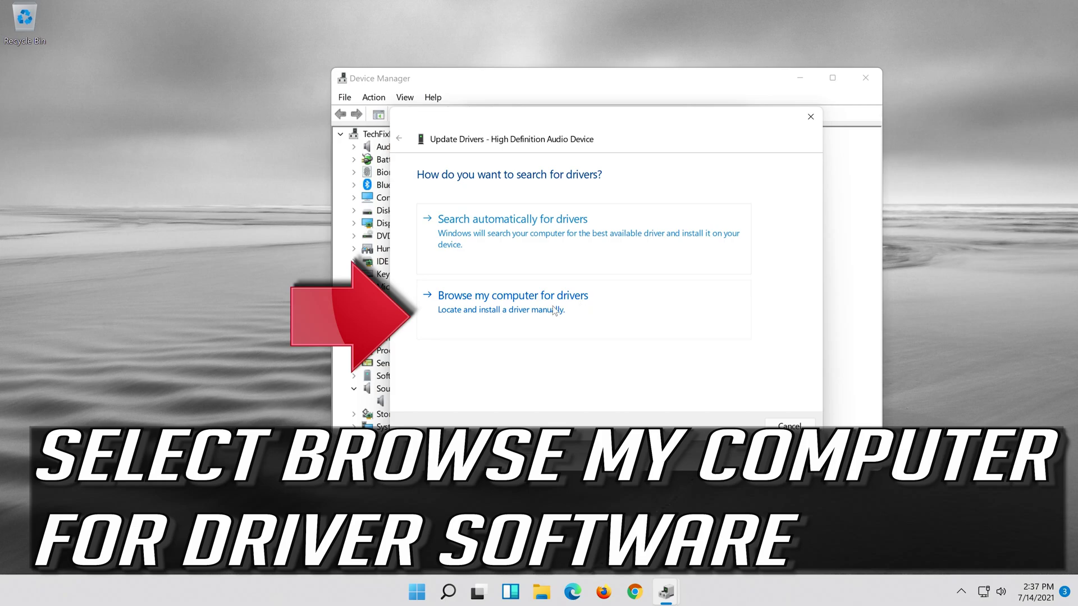
pyautogui.click(578, 308)
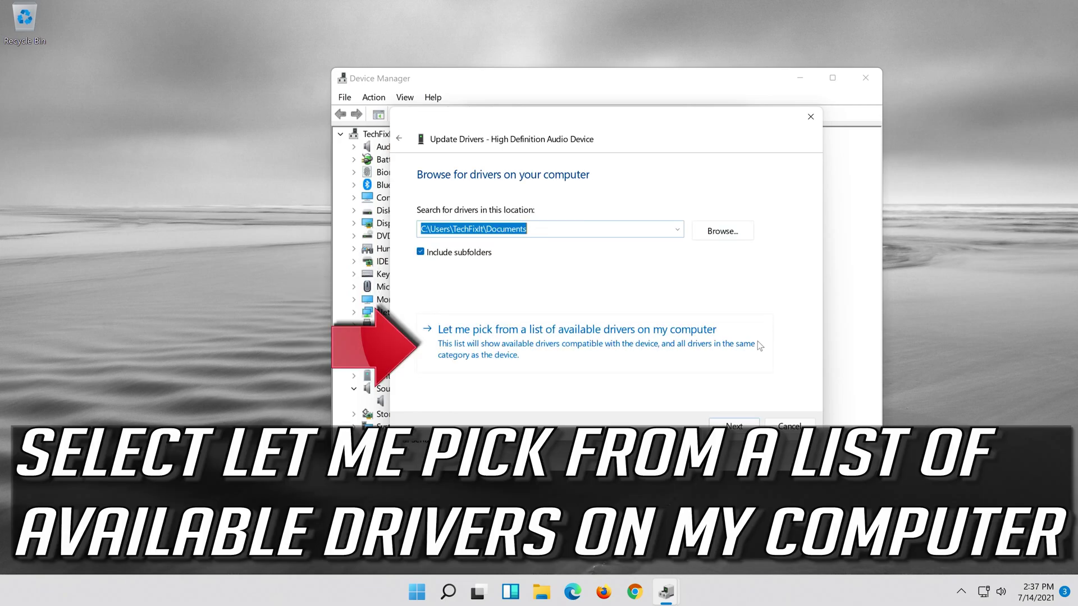
pyautogui.click(528, 355)
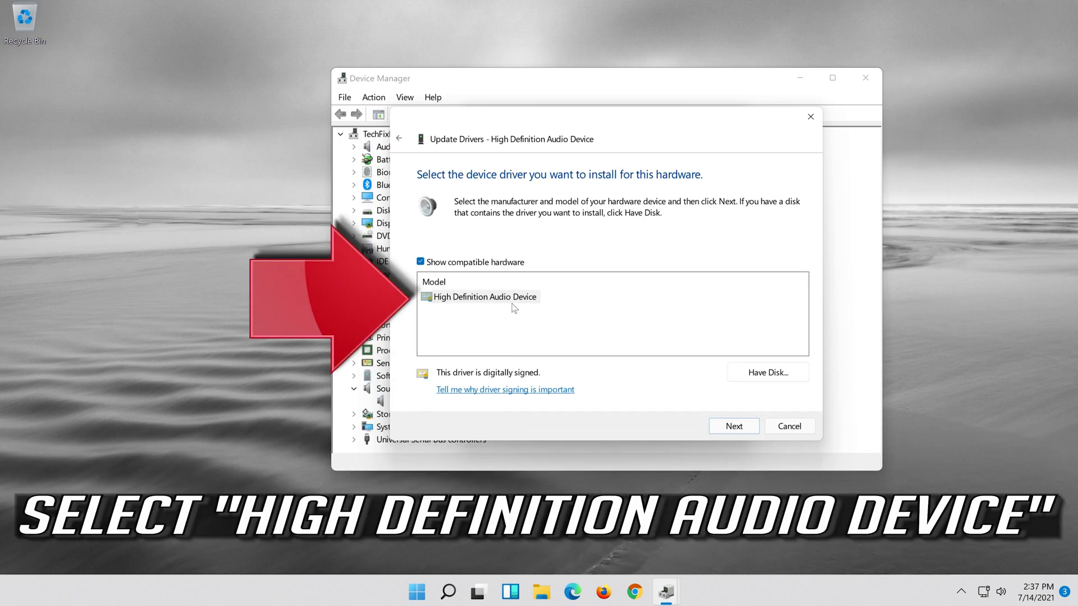
pyautogui.click(496, 299)
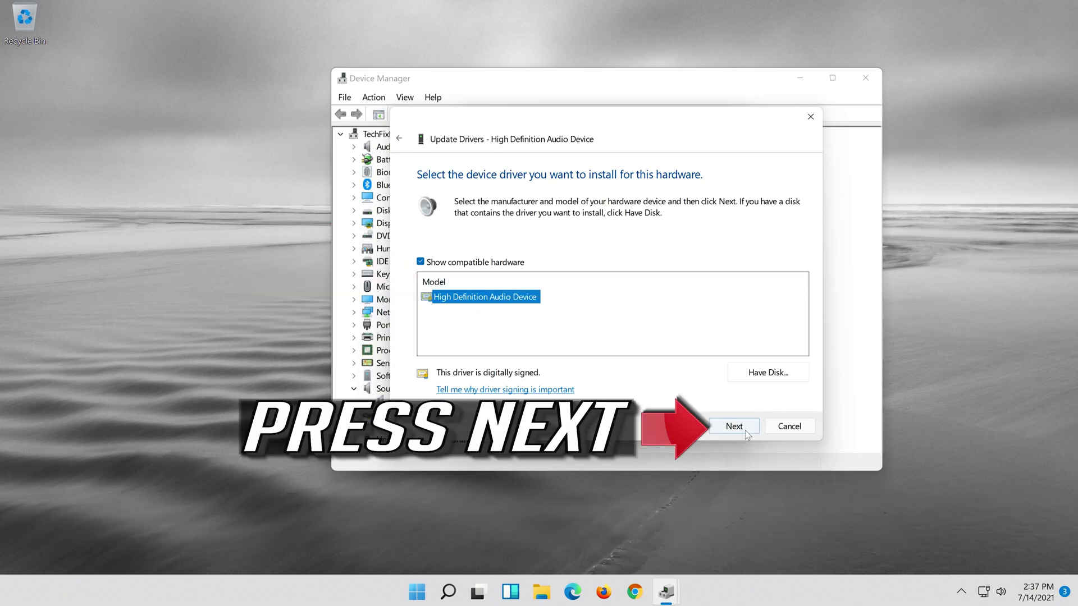
pyautogui.click(745, 430)
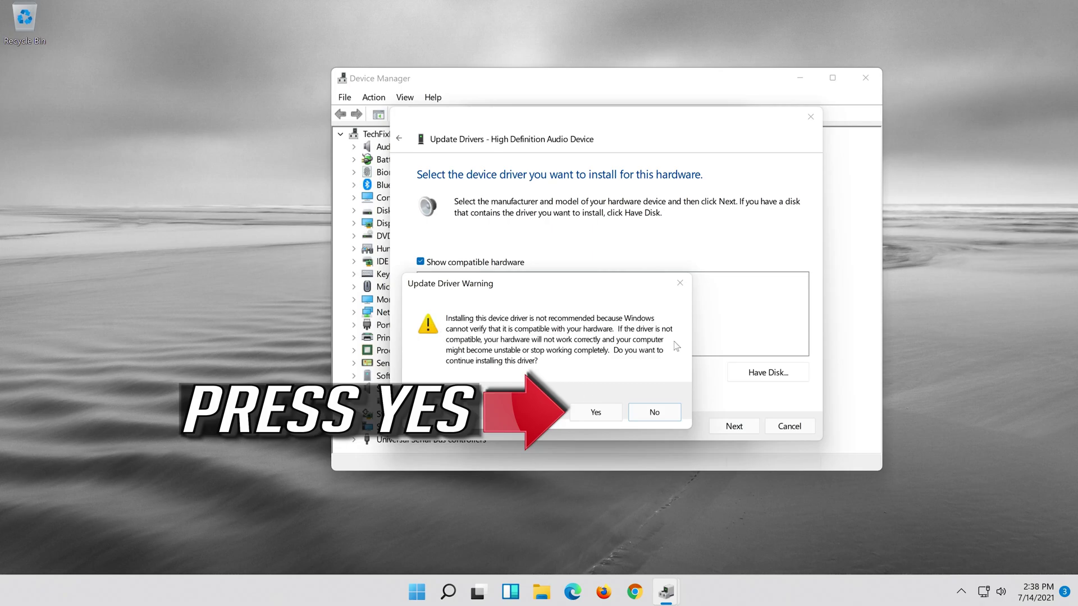
pyautogui.click(595, 413)
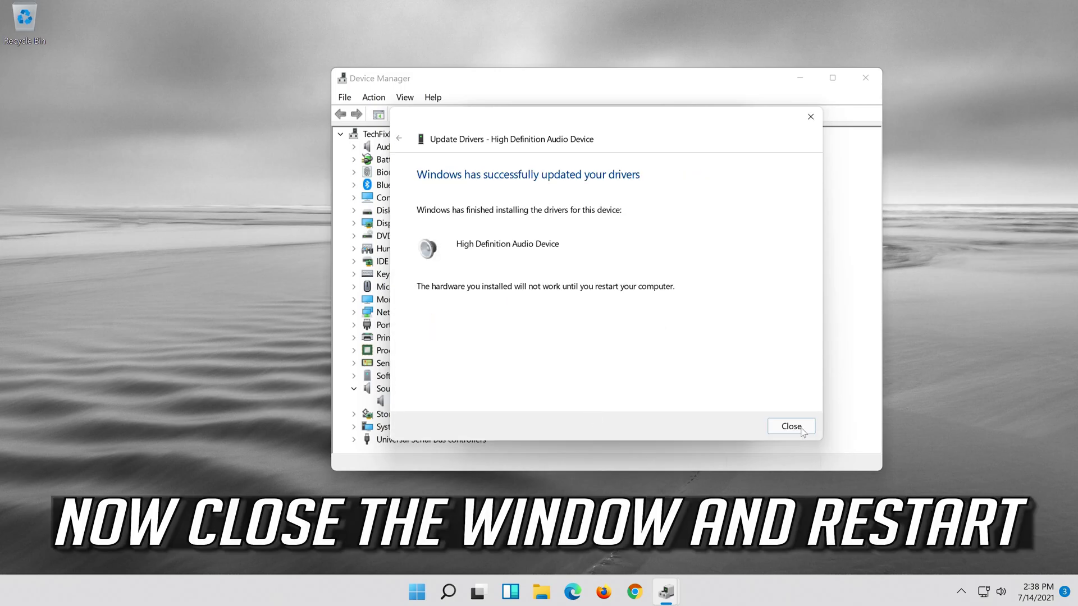
pyautogui.click(792, 427)
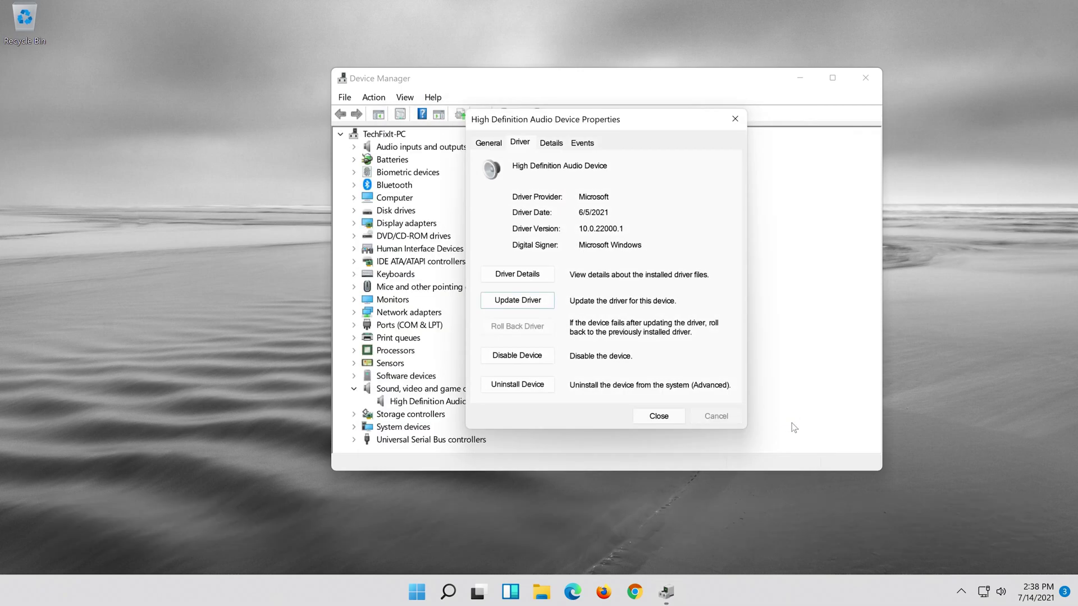
# - Close the audio device's properties and accept restarting Windows now
pyautogui.click(659, 418)
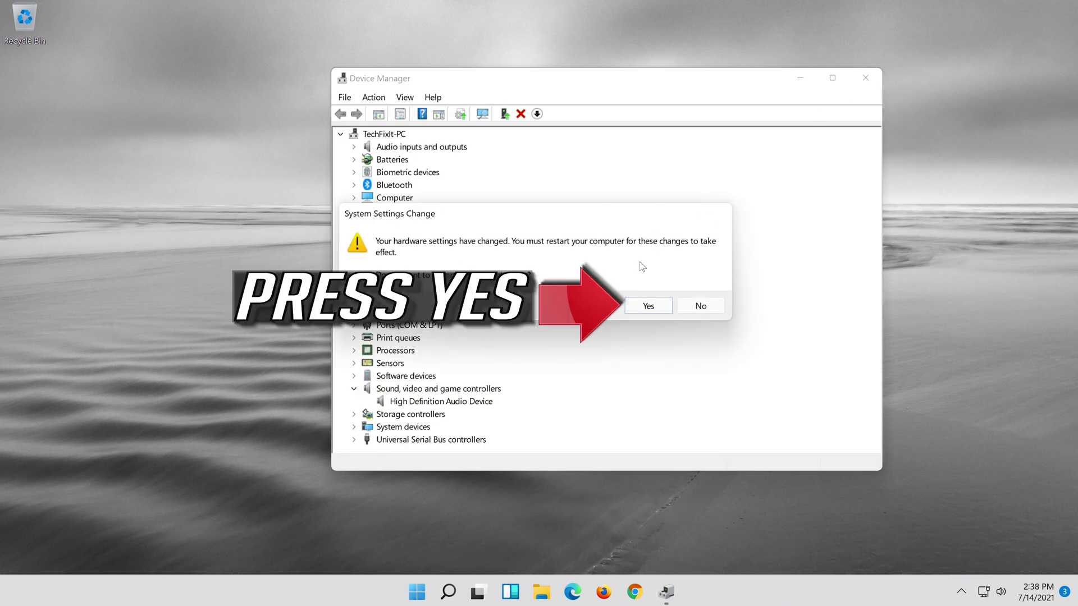
pyautogui.click(648, 307)
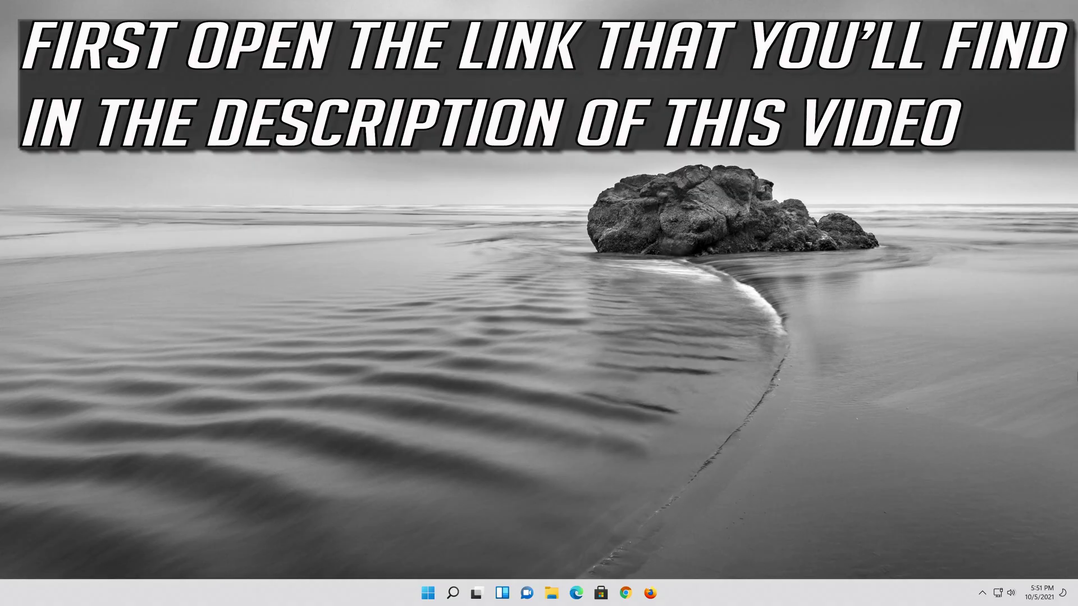
# - Load Microsoft's Windows 11 download page in Firefox and save MediaCreationToolW11.exe
pyautogui.click(651, 594)
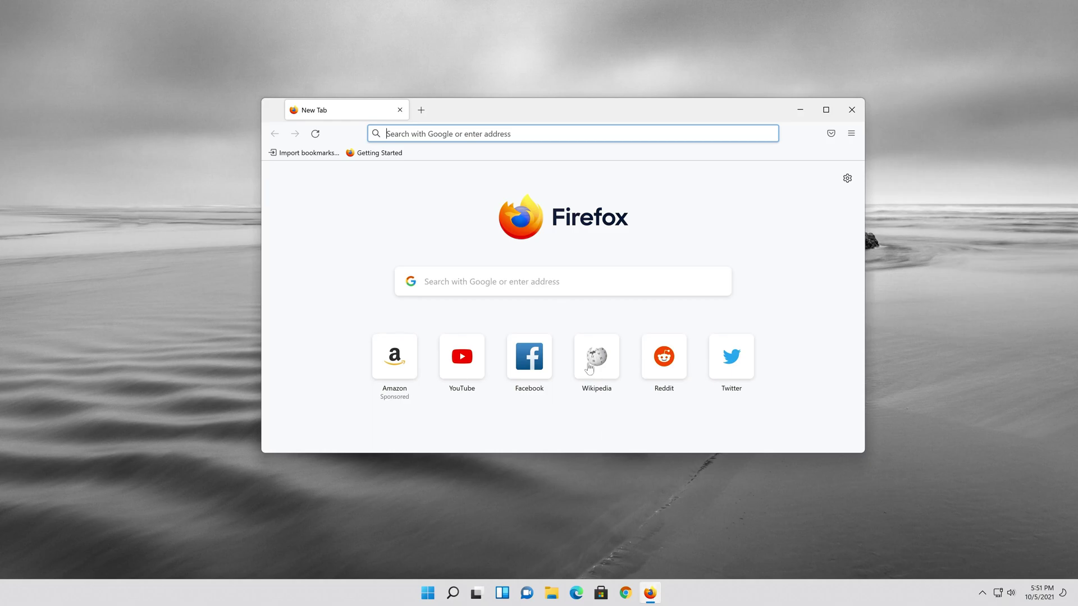
pyautogui.rightClick(524, 134)
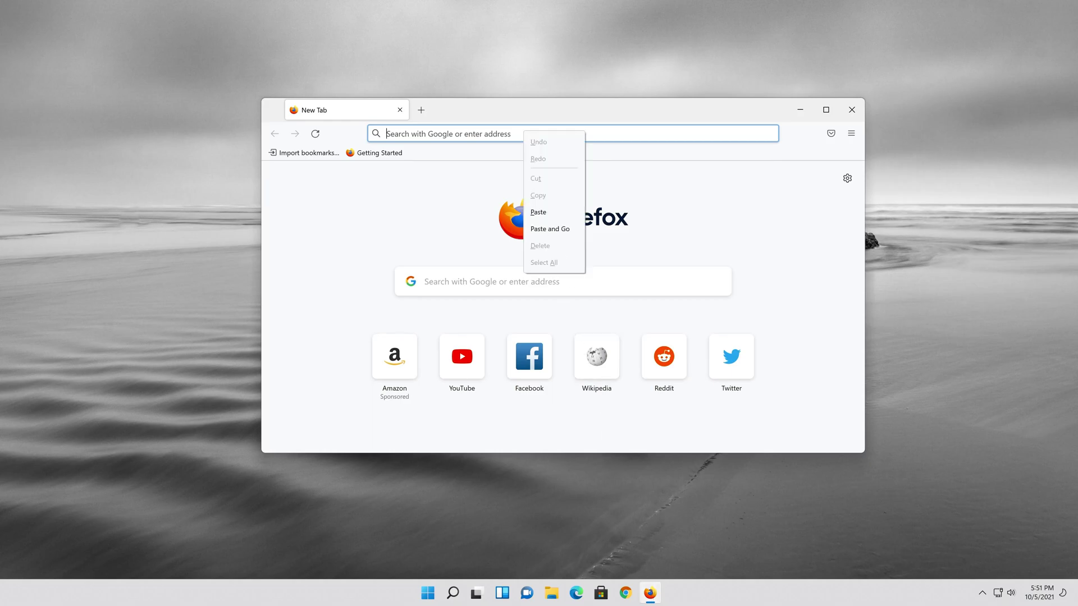
pyautogui.click(547, 228)
pyautogui.scroll(-5, 826, 275)
pyautogui.scroll(-3, 821, 278)
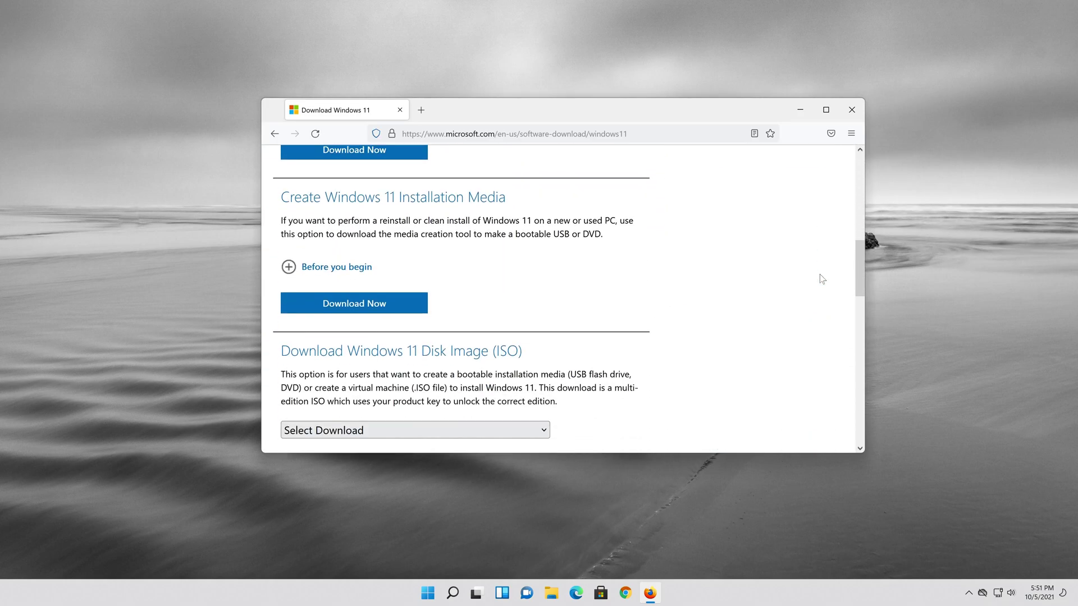
pyautogui.scroll(3, 821, 278)
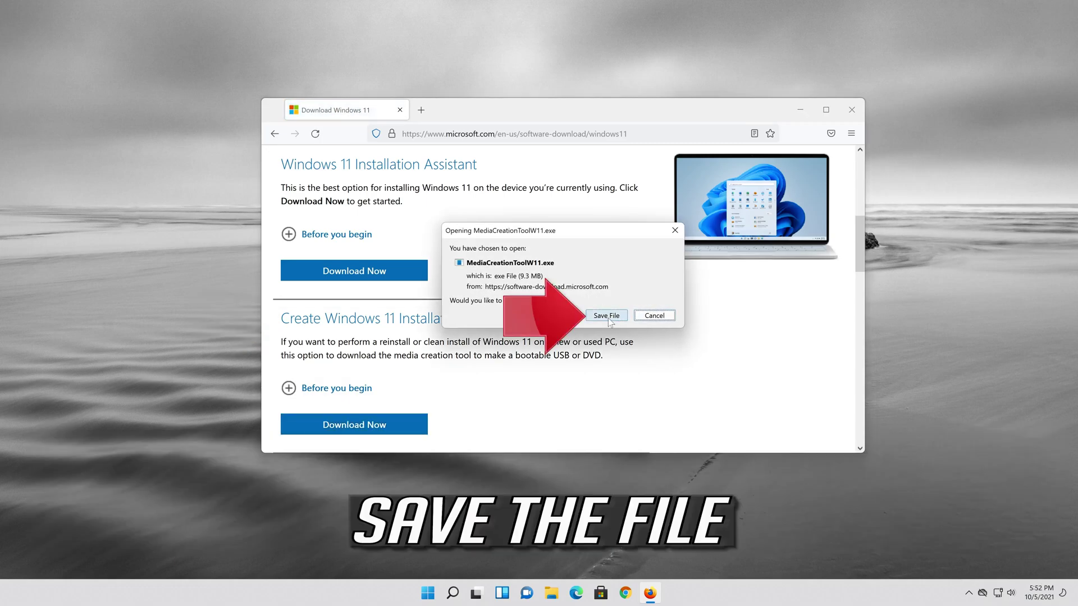
pyautogui.click(605, 320)
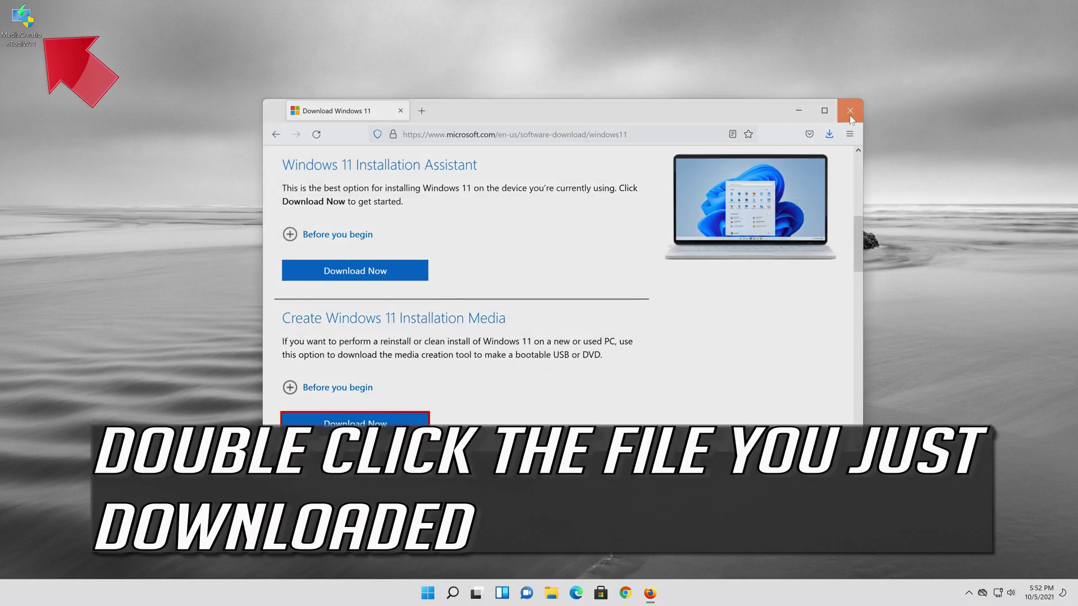
pyautogui.click(851, 112)
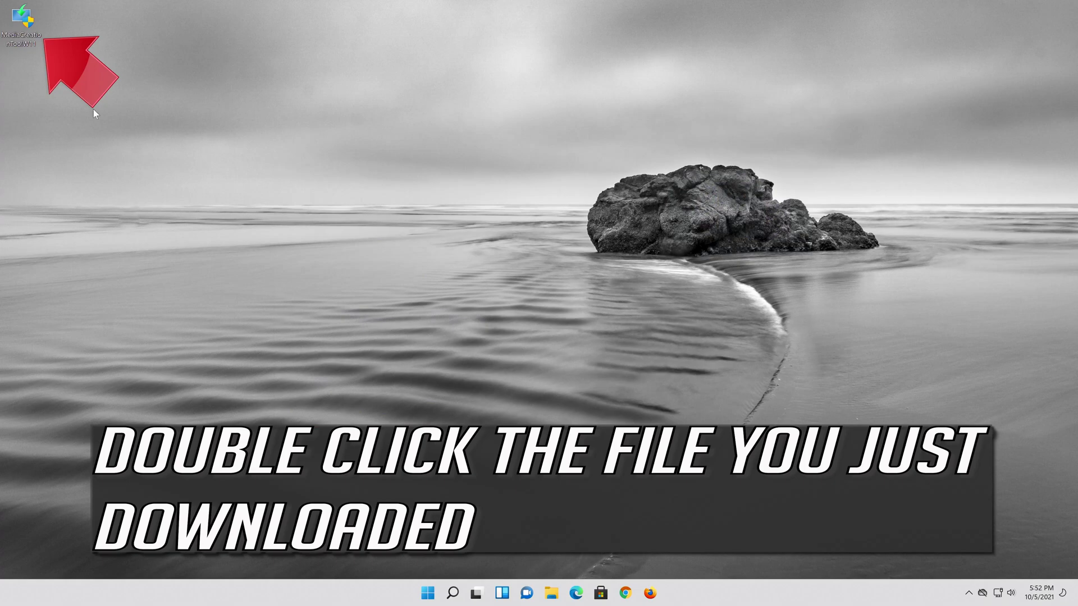
# - Run MediaCreationToolW11.exe with admin rights and accept its license terms
pyautogui.doubleClick(28, 30)
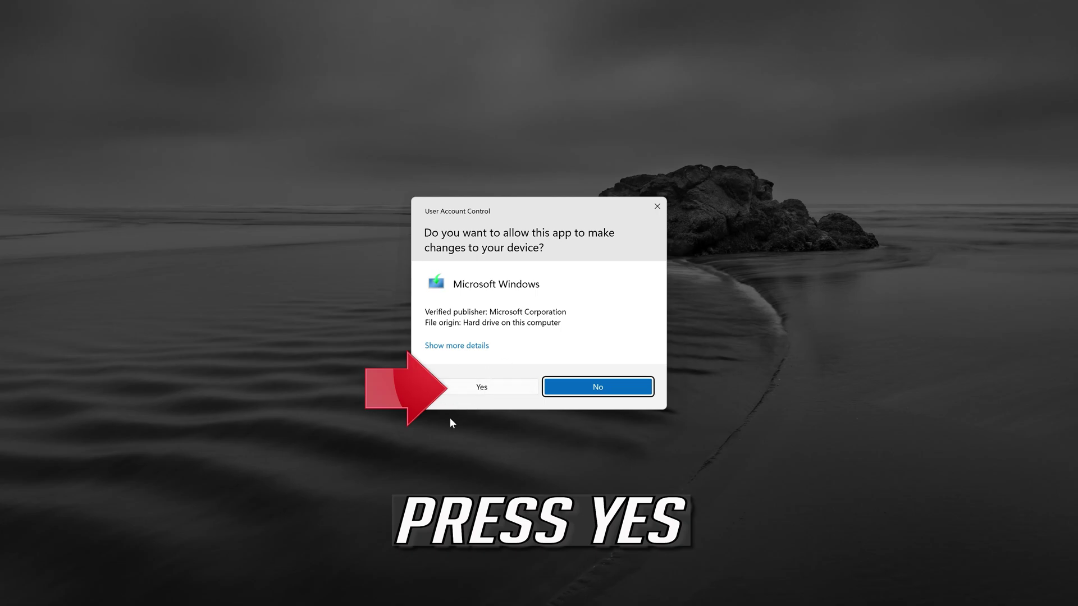
pyautogui.click(481, 389)
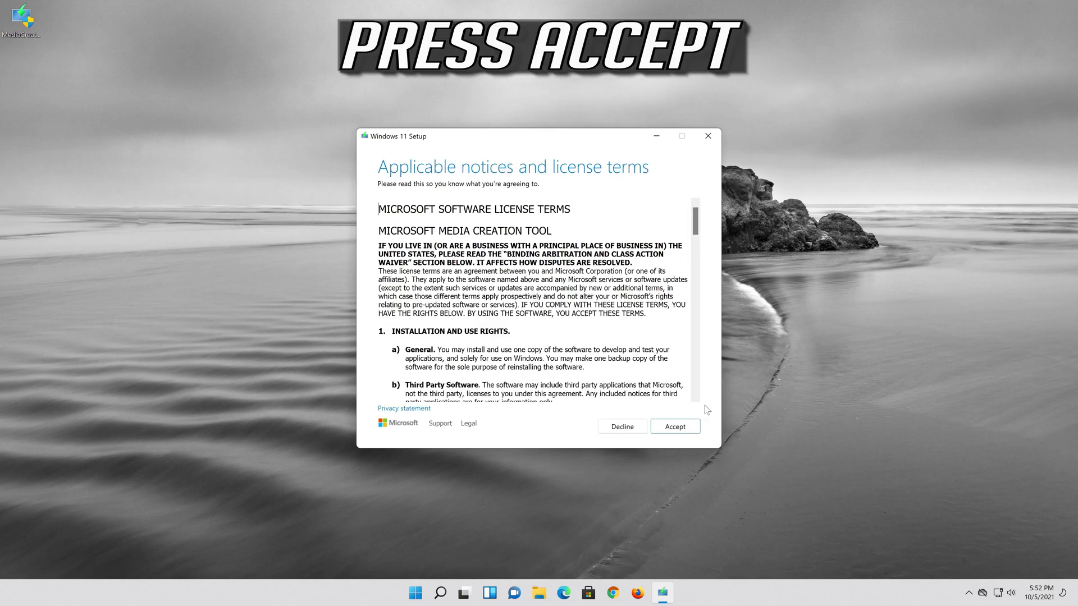
pyautogui.click(686, 431)
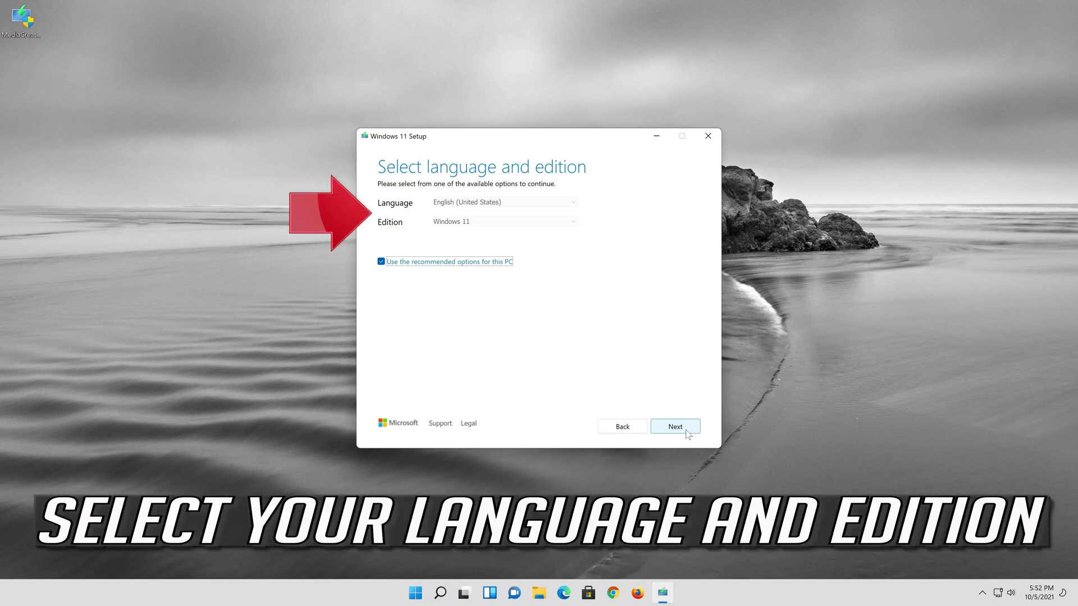
# - Keep the recommended English (United States) Windows 11 edition and choose ISO file as the media
pyautogui.click(397, 261)
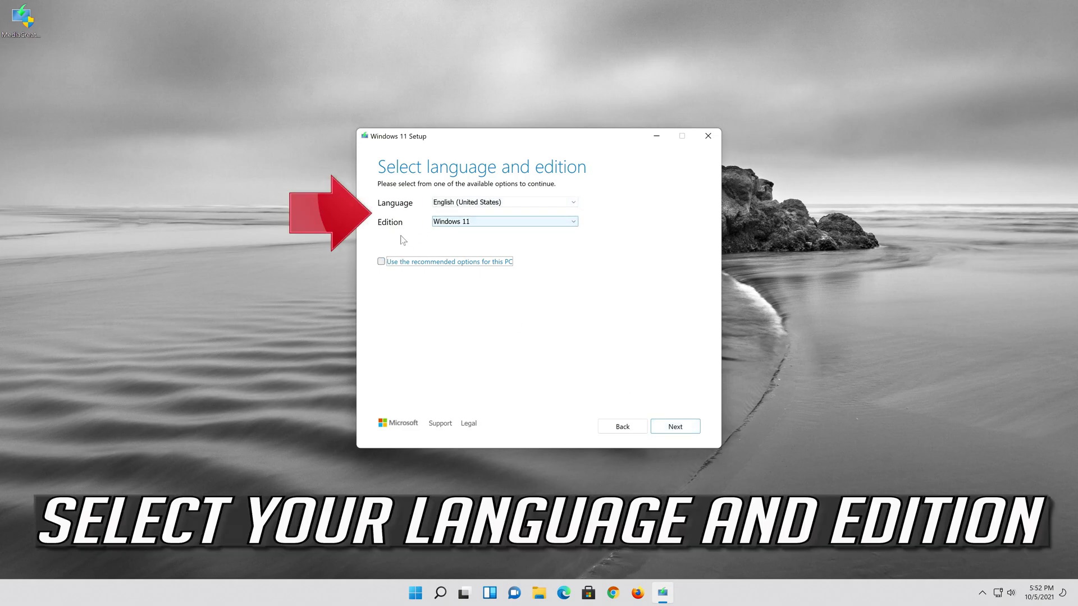
pyautogui.click(382, 262)
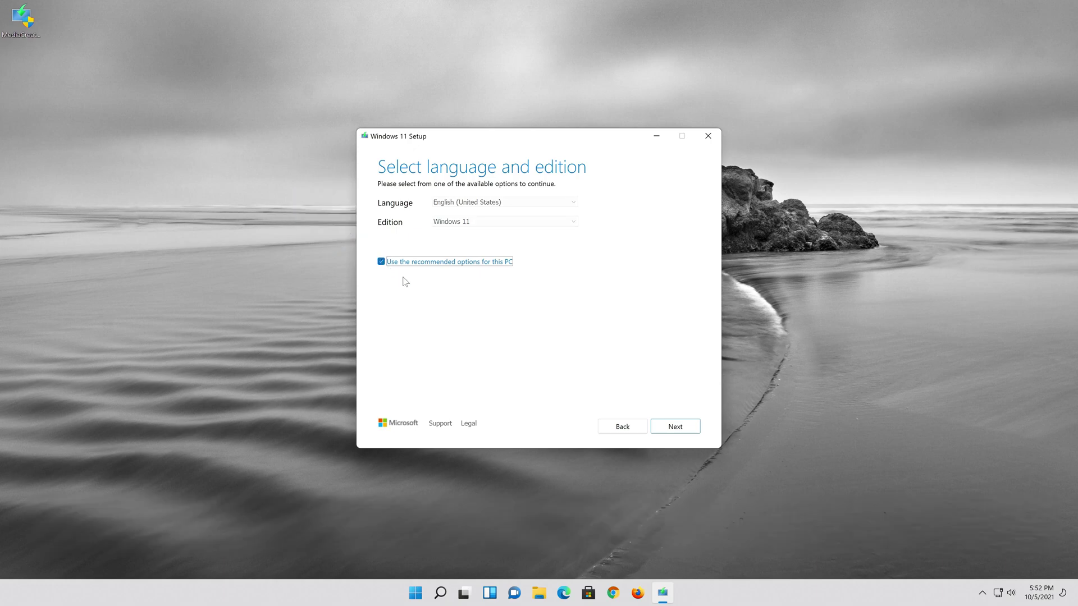
pyautogui.click(676, 427)
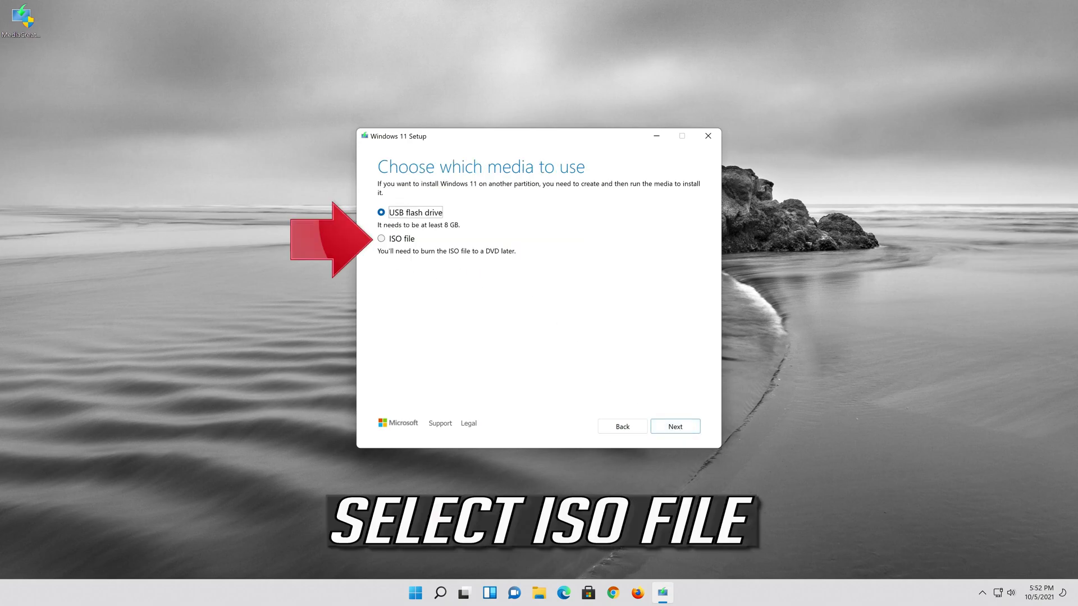
pyautogui.click(382, 240)
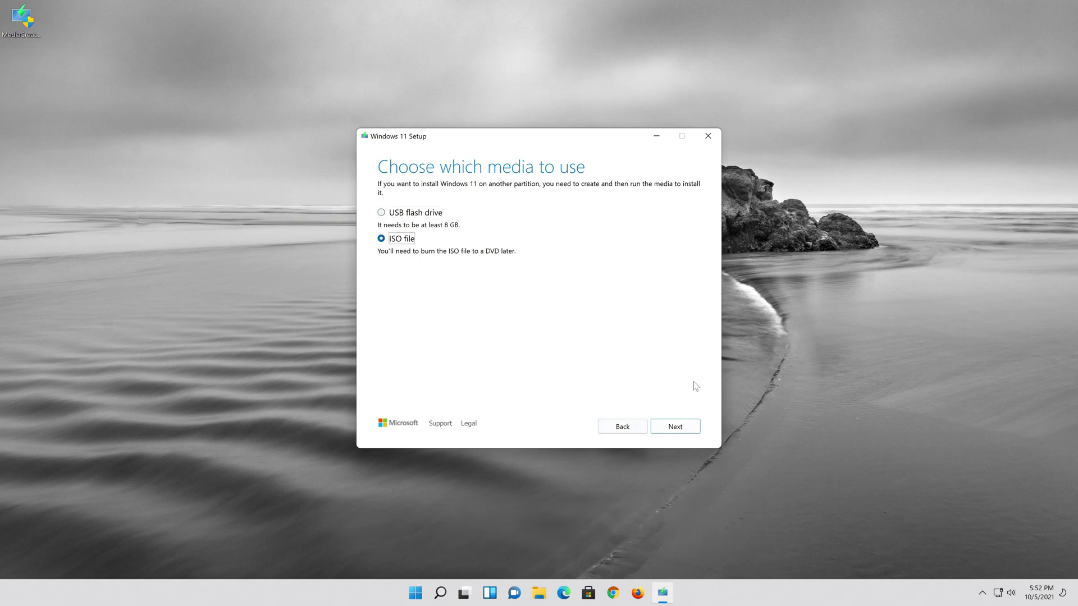
pyautogui.click(681, 426)
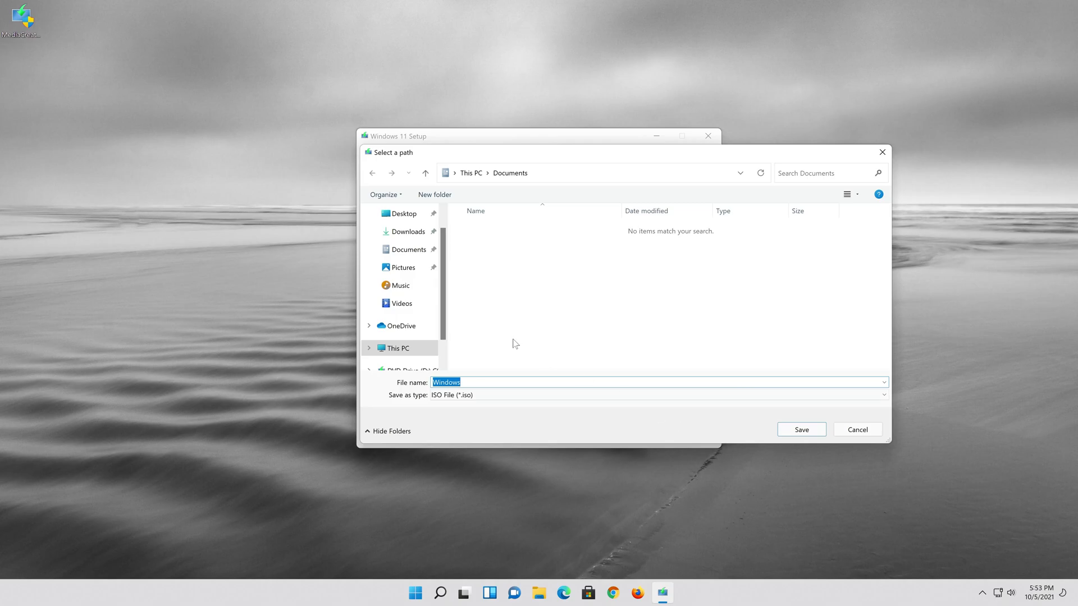
# - Save the ISO as 'Windows 11' on the Desktop and finish once Windows 11.iso is created
pyautogui.click(404, 214)
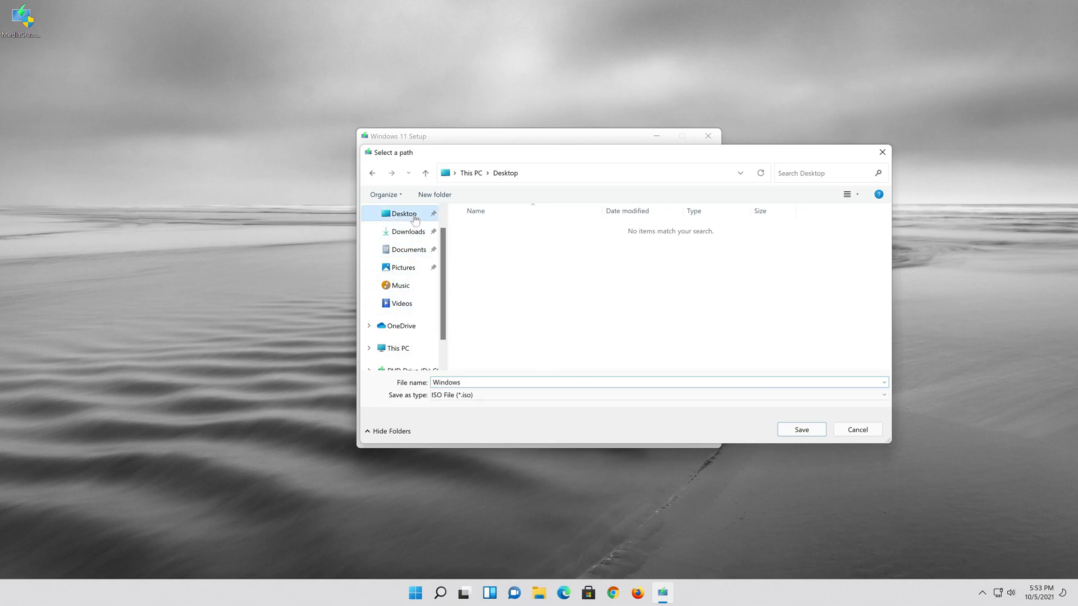
pyautogui.click(471, 382)
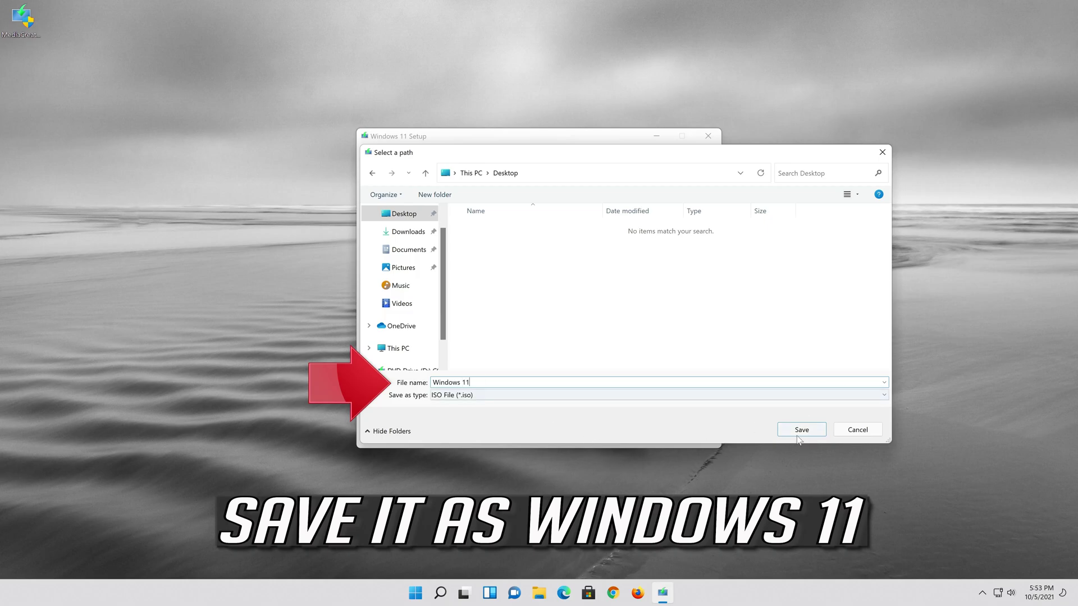
pyautogui.click(811, 435)
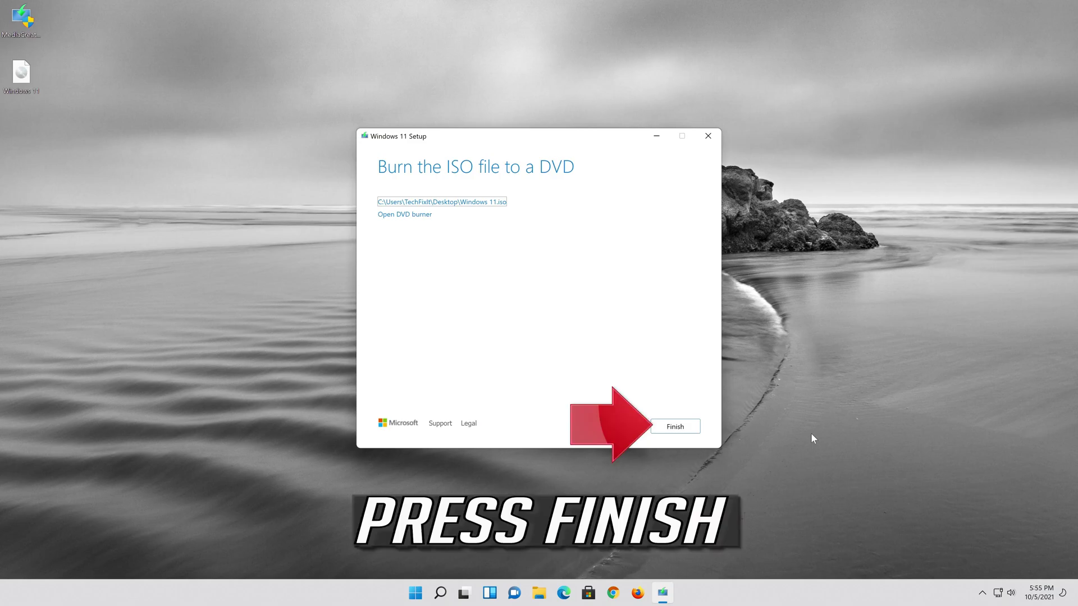
pyautogui.click(675, 428)
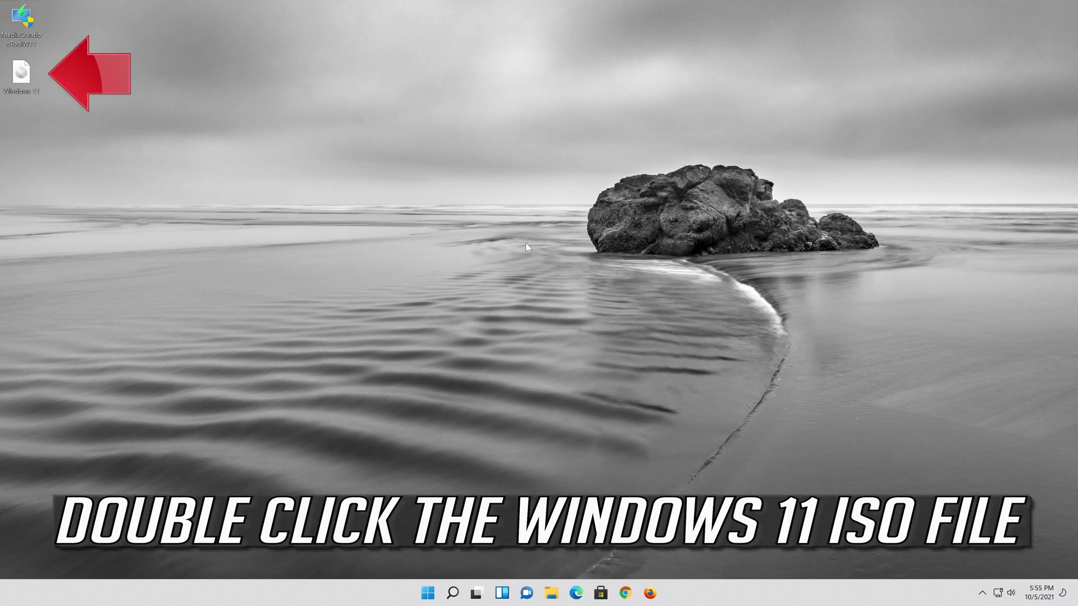
# - Mount Windows 11.iso and run its setup program with admin rights, closing the drive's folder
pyautogui.doubleClick(25, 79)
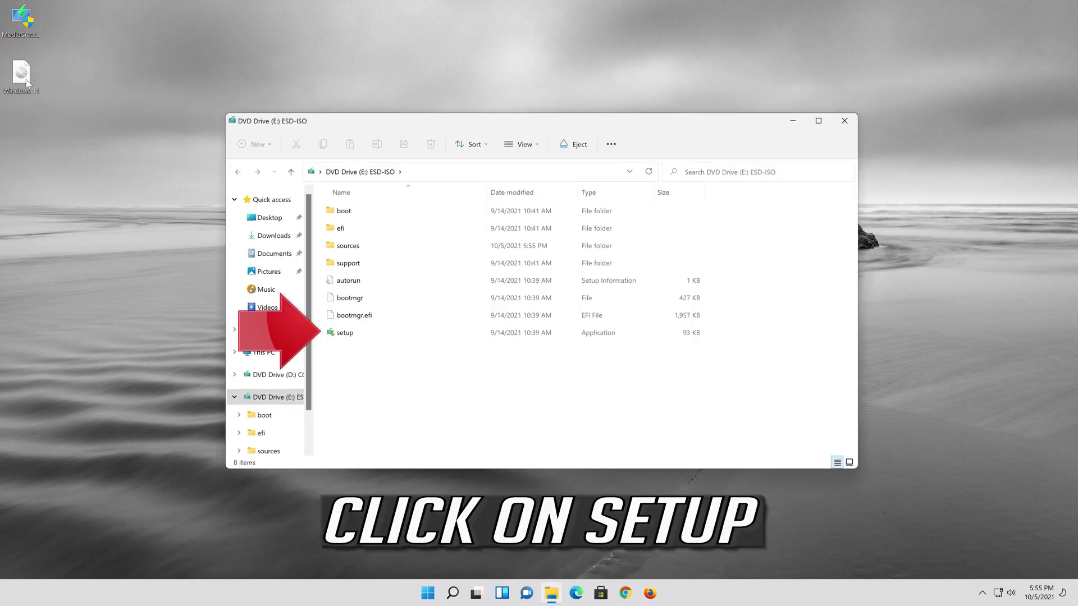
pyautogui.click(393, 332)
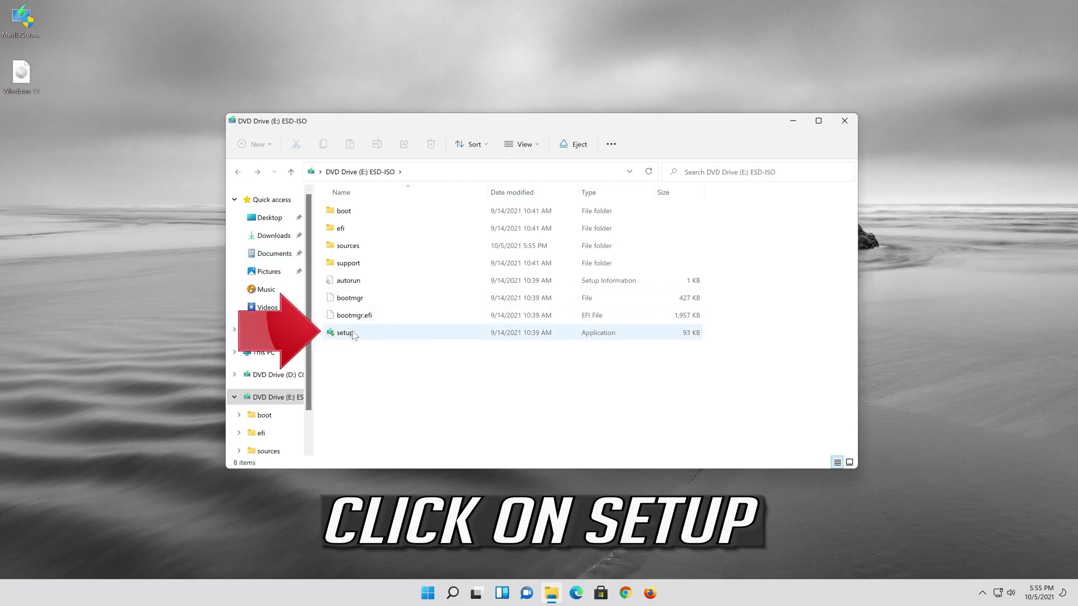
pyautogui.doubleClick(376, 331)
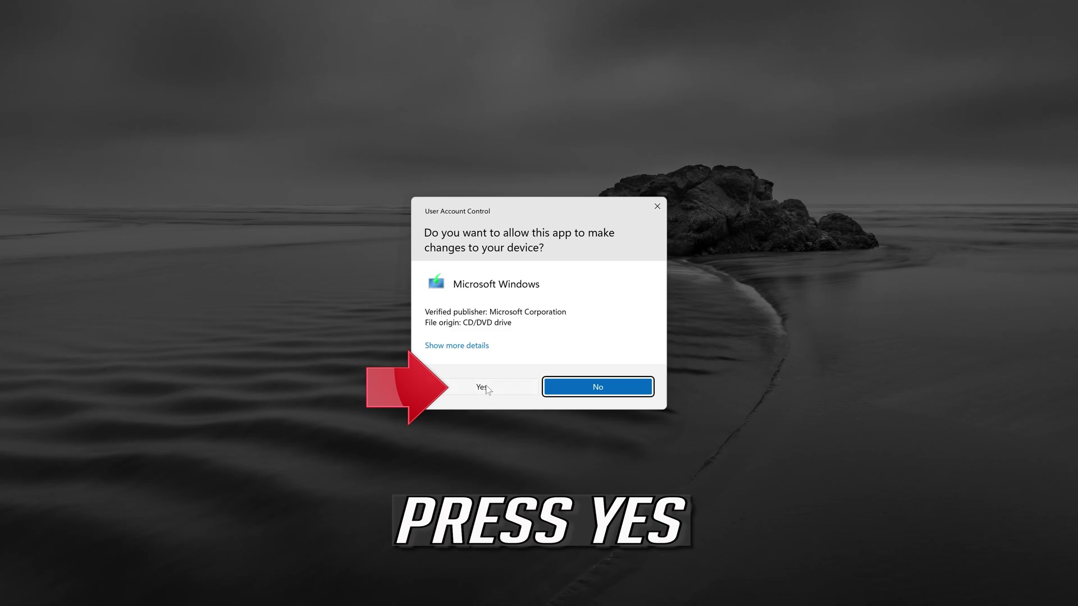
pyautogui.click(488, 389)
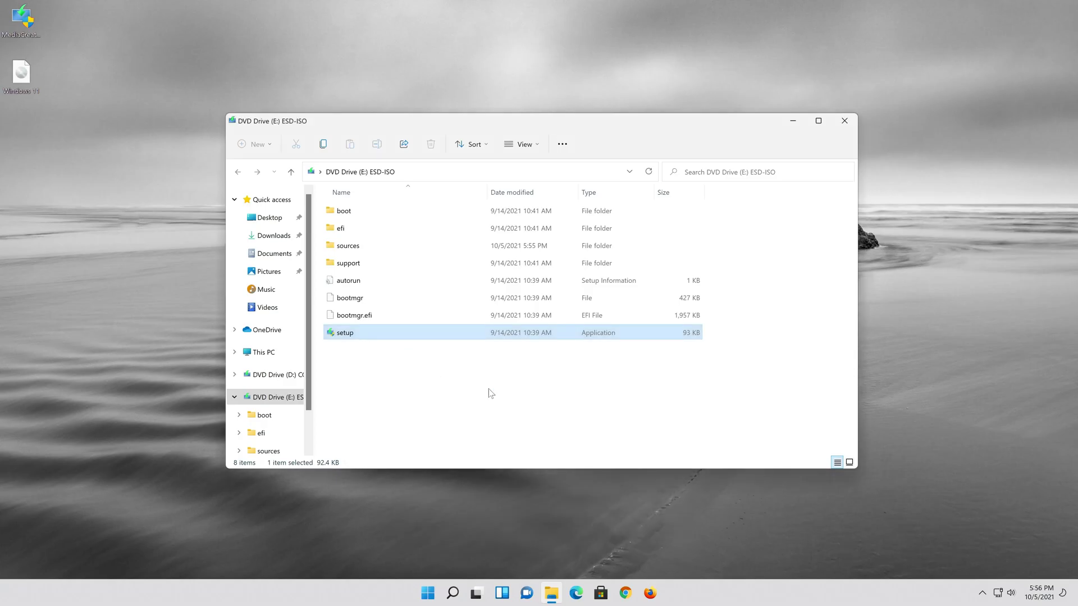
pyautogui.click(842, 121)
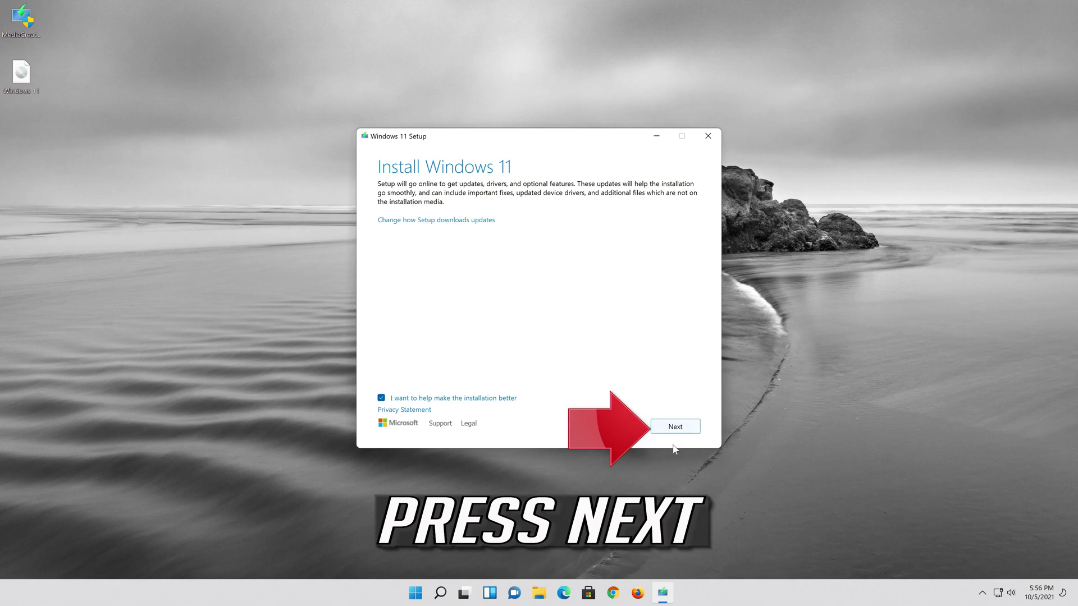
# - Continue past the Install Windows 11 page and accept the Windows 11 license terms
pyautogui.click(685, 430)
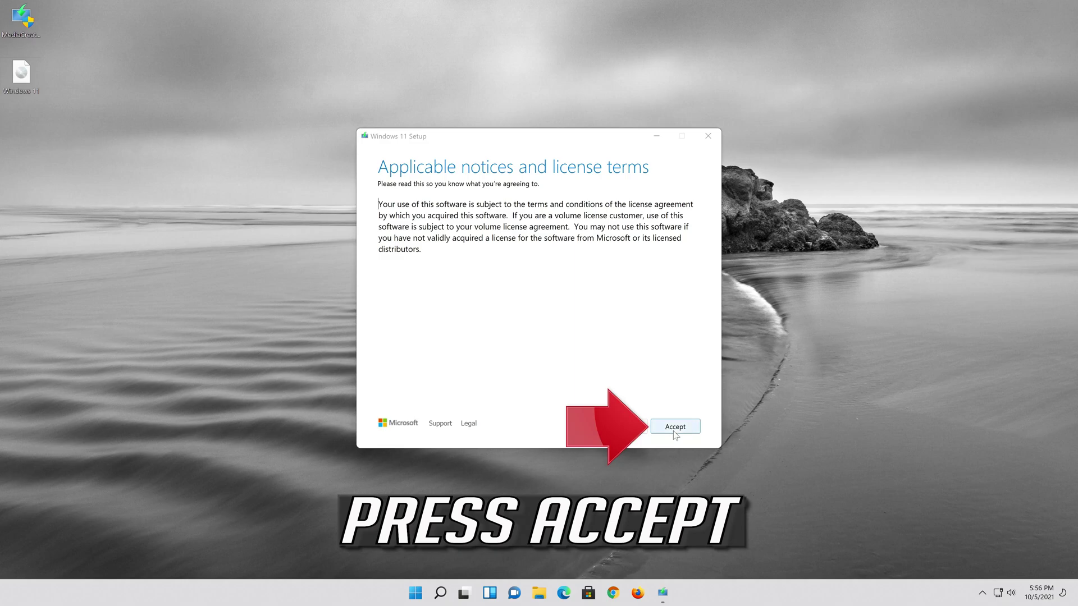
pyautogui.click(675, 432)
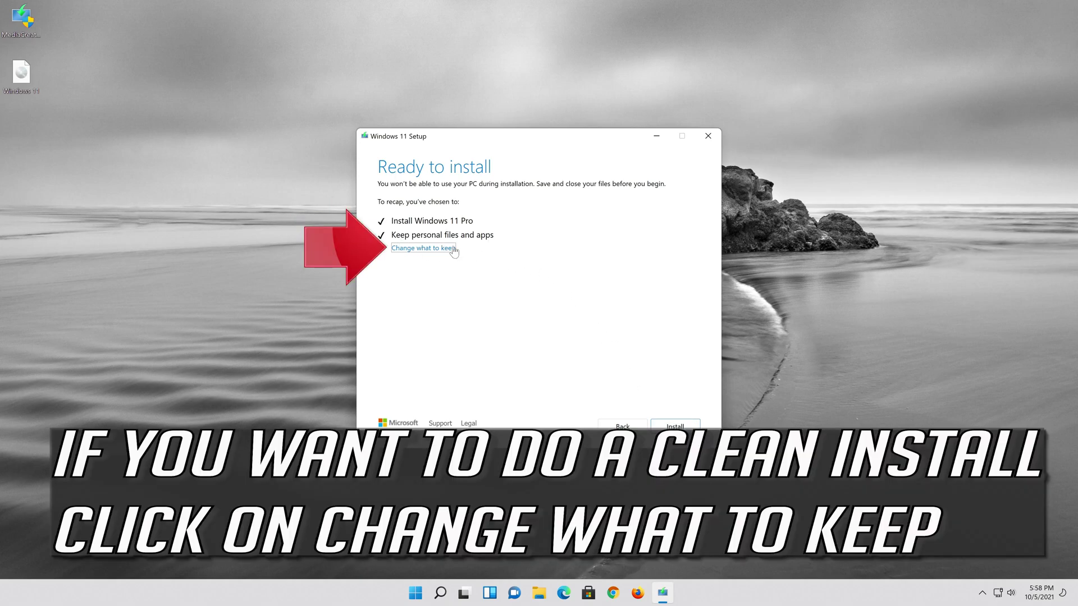
pyautogui.click(440, 248)
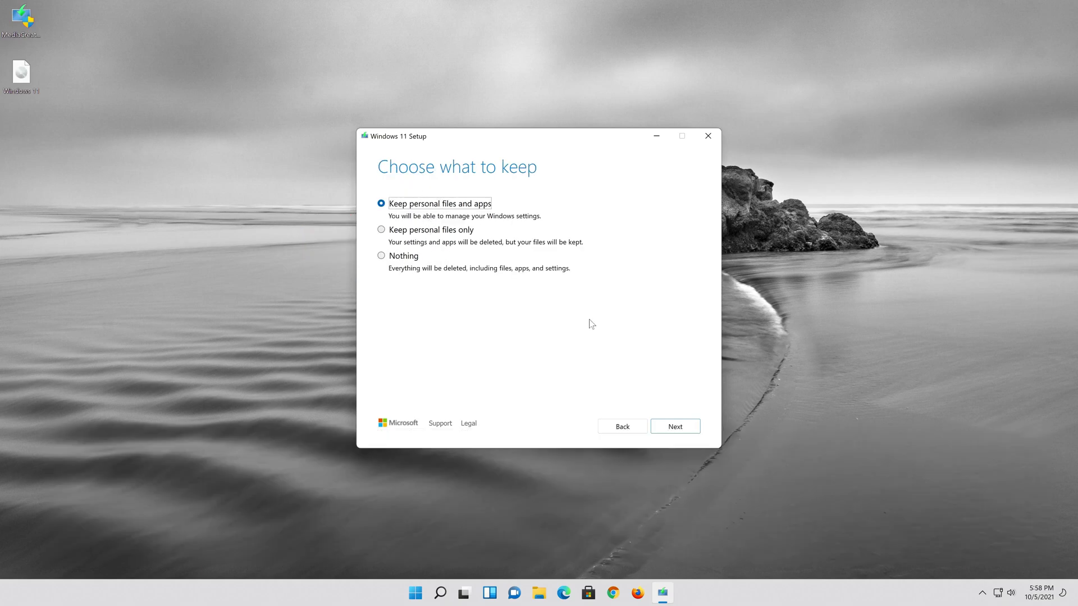
pyautogui.click(682, 429)
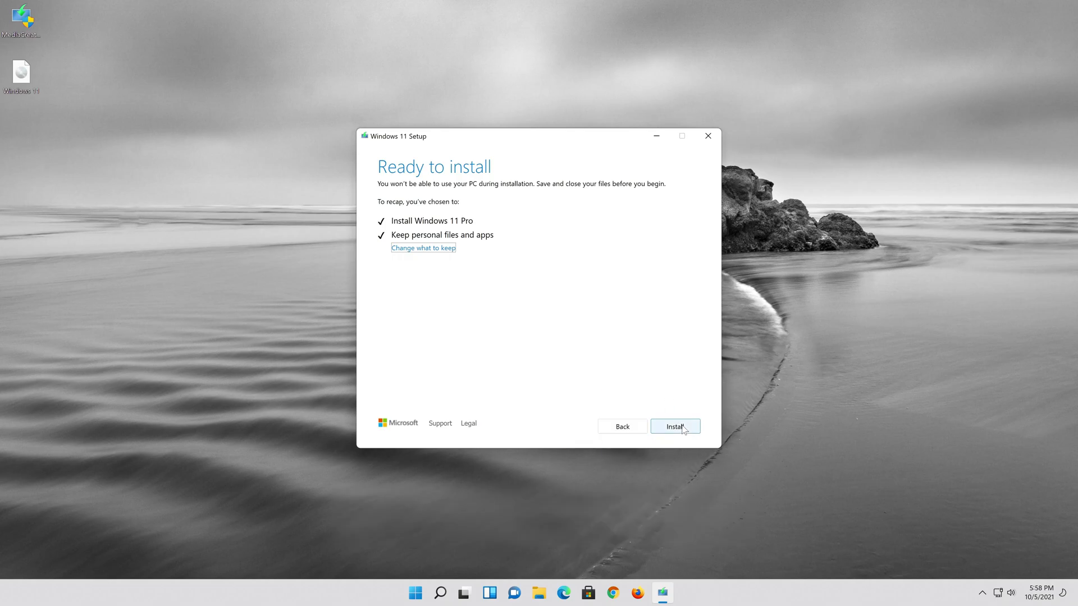
# - Start installing Windows 11 Pro while keeping personal files and apps
pyautogui.click(682, 427)
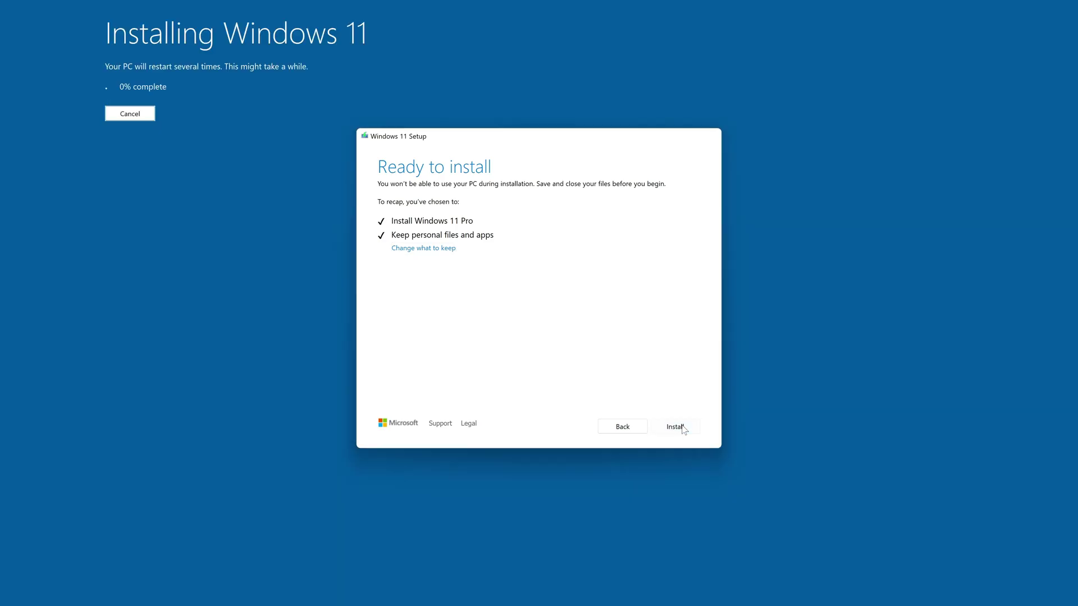